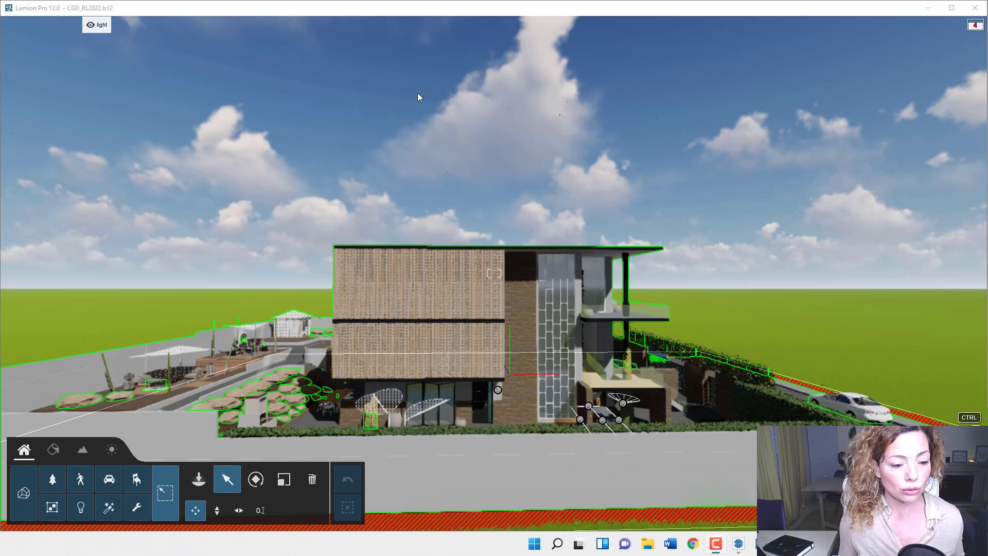
- Place a clip plane from the Utilities objects on the front part of the house
{"action": "left_click", "coordinate": [134, 507]}
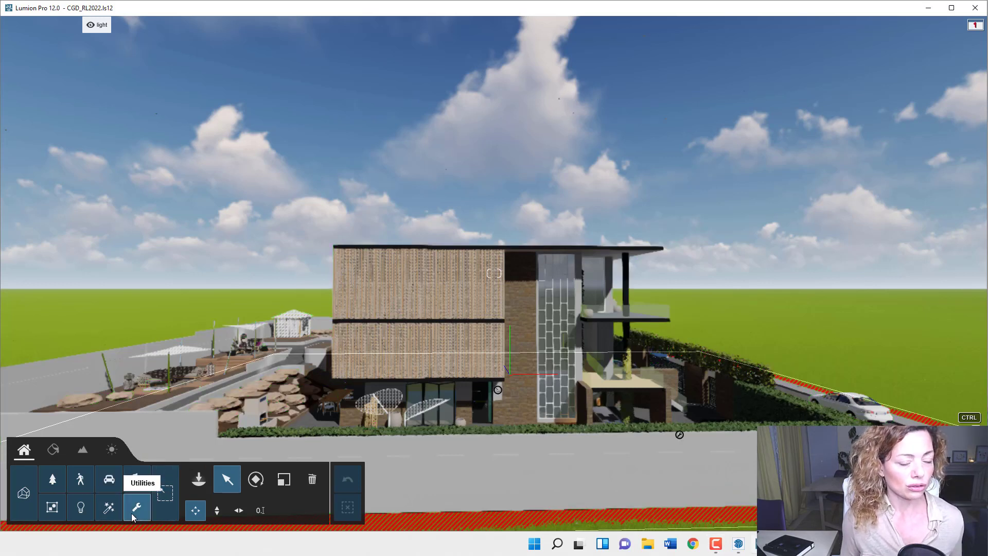
{"action": "left_click", "coordinate": [134, 509]}
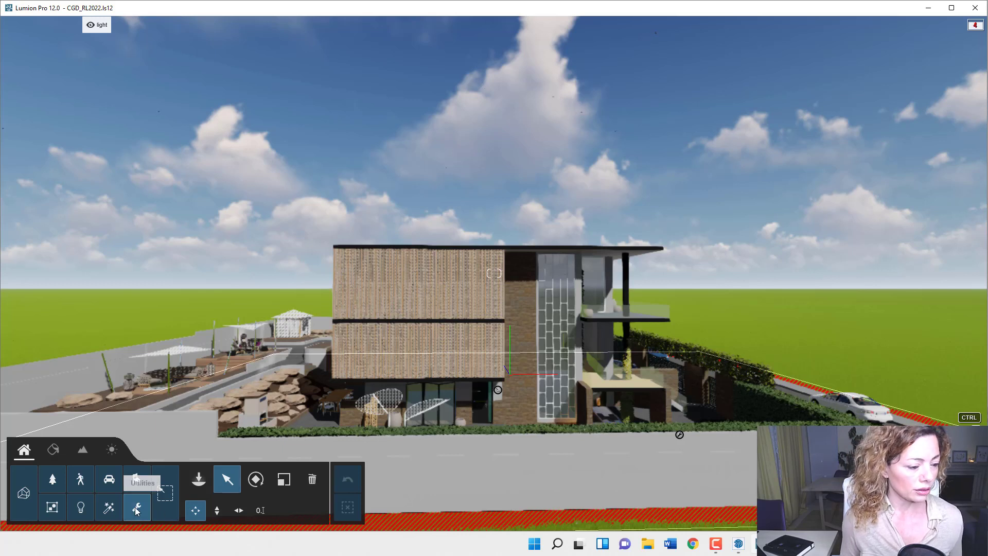
{"action": "left_click", "coordinate": [135, 510]}
{"action": "left_click", "coordinate": [136, 510]}
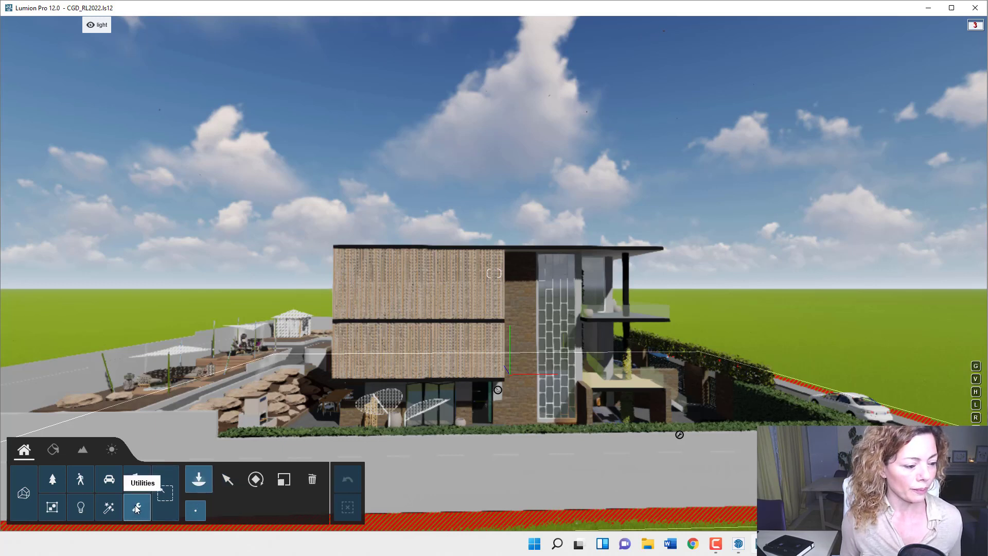
{"action": "left_click", "coordinate": [137, 510]}
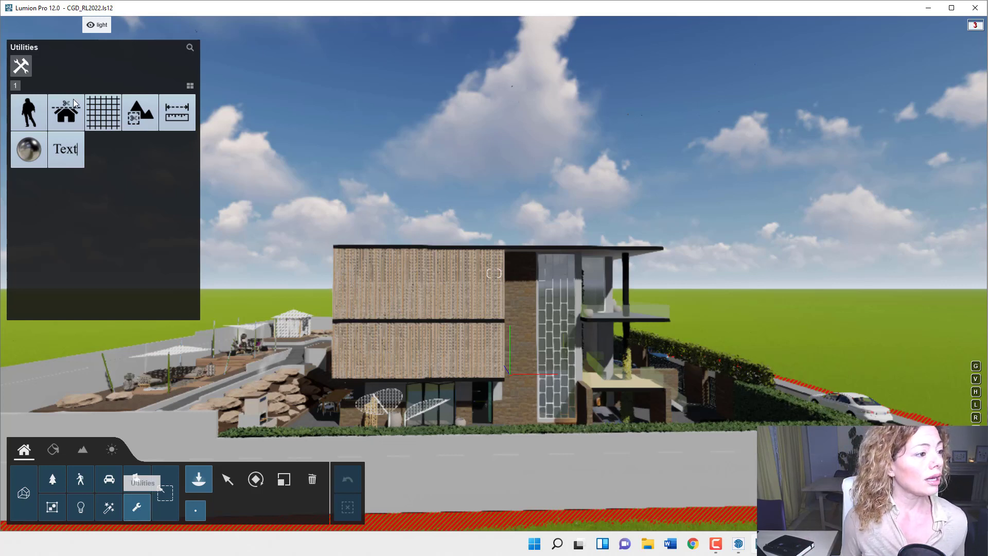
{"action": "mouse_move", "coordinate": [64, 115]}
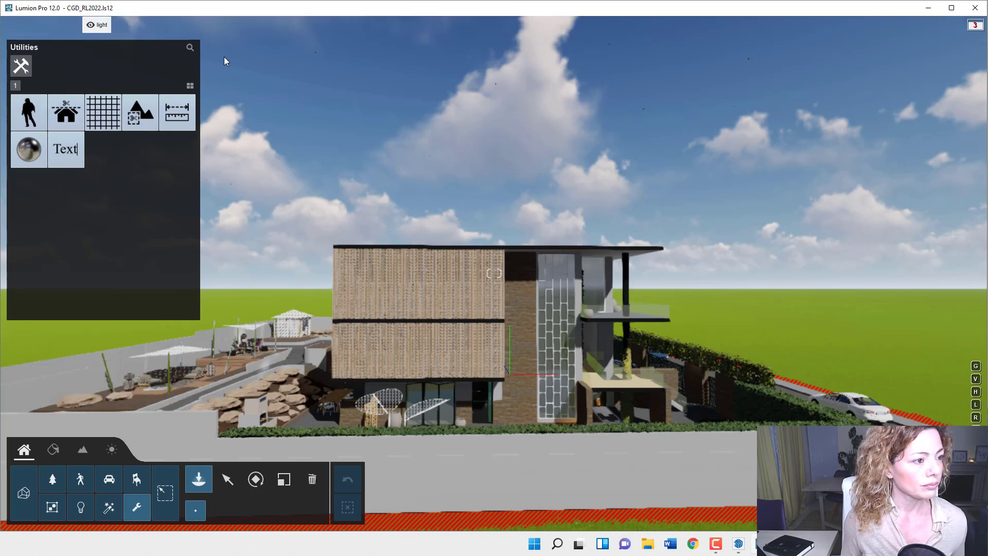
{"action": "mouse_move", "coordinate": [229, 57]}
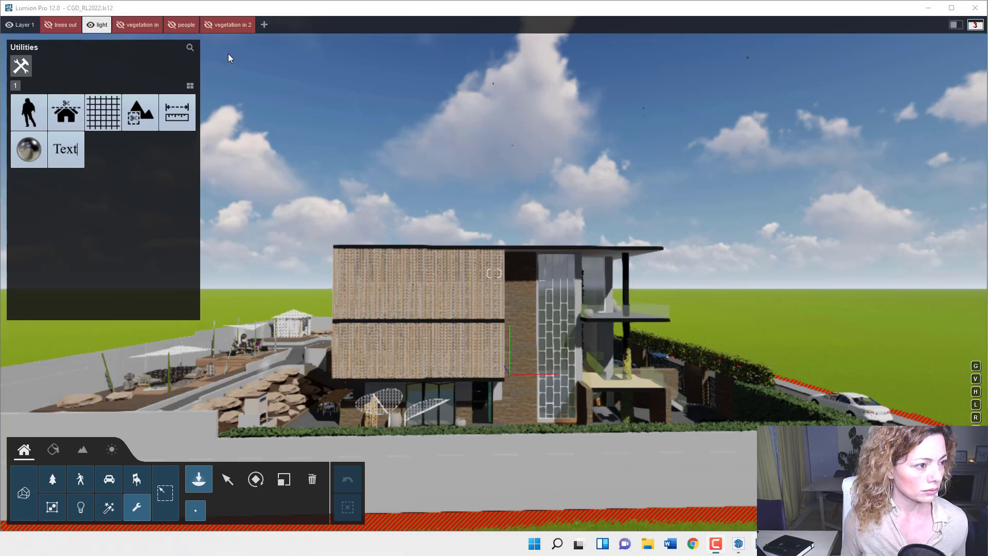
{"action": "left_click", "coordinate": [68, 115]}
{"action": "right_click_drag", "start_coordinate": [441, 329], "coordinate": [430, 350]}
{"action": "key", "text": "w"}
{"action": "key", "text": "q"}
{"action": "key", "text": "q"}
{"action": "key", "text": "s"}
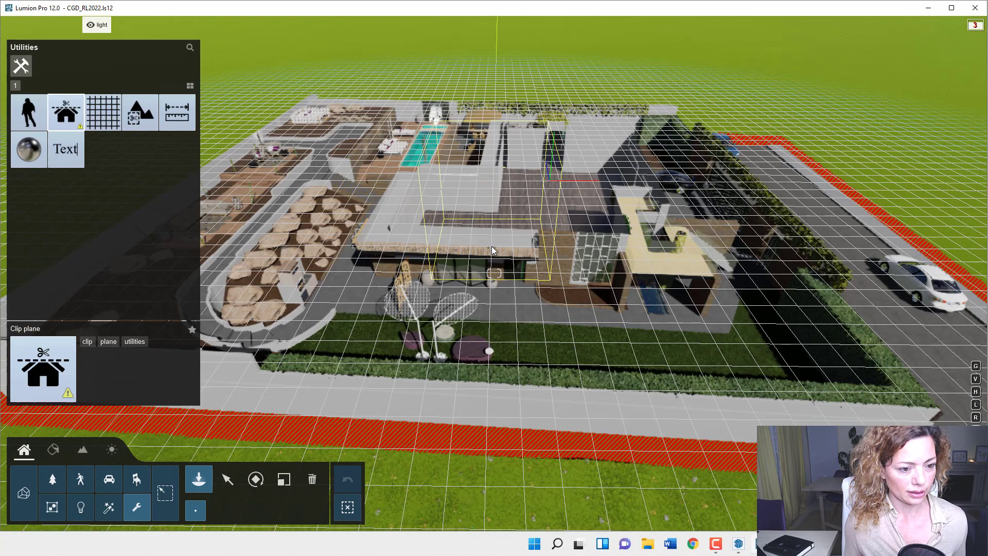
{"action": "left_click", "coordinate": [491, 246]}
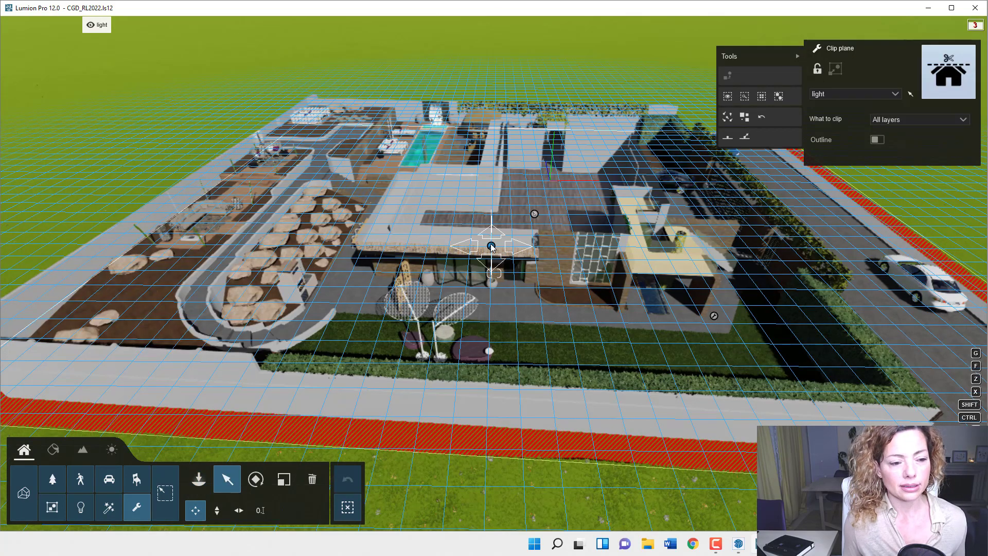
- Rotate the clip plane upright by trying a pitch of -90° and setting it to 90°
{"action": "left_click", "coordinate": [256, 481]}
{"action": "left_click_drag", "start_coordinate": [491, 245], "coordinate": [476, 360]}
{"action": "left_click_drag", "start_coordinate": [424, 485], "coordinate": [422, 489]}
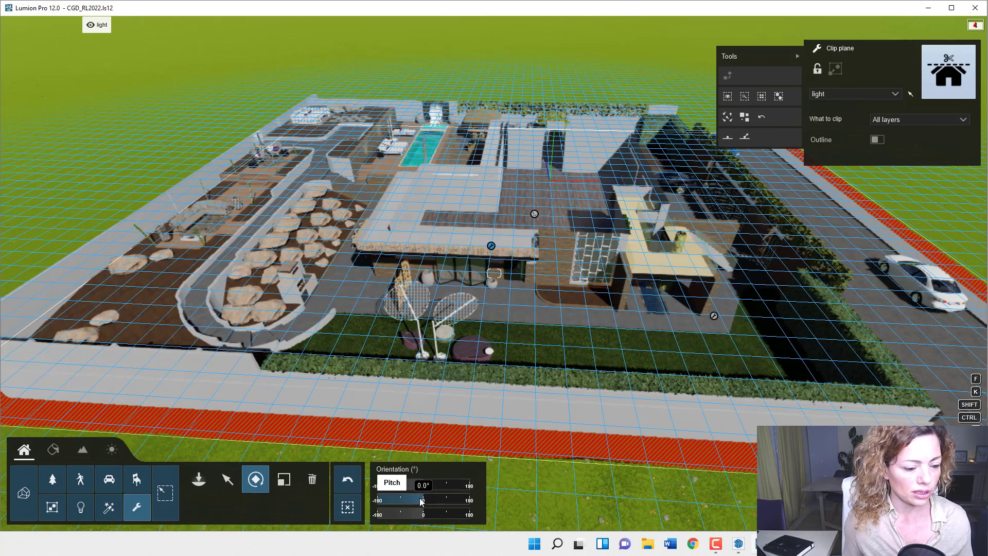
{"action": "left_click_drag", "start_coordinate": [420, 499], "coordinate": [401, 499]}
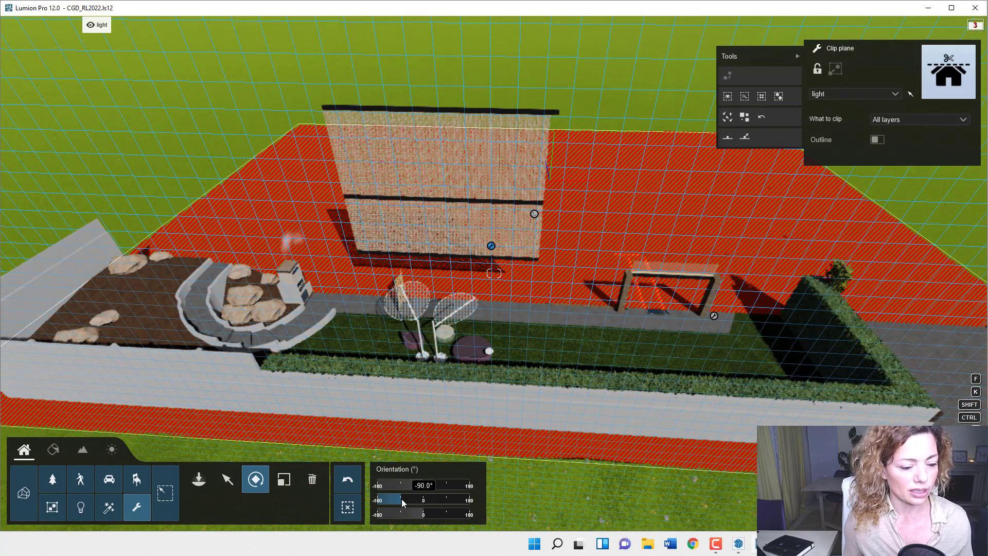
{"action": "left_click", "coordinate": [447, 500]}
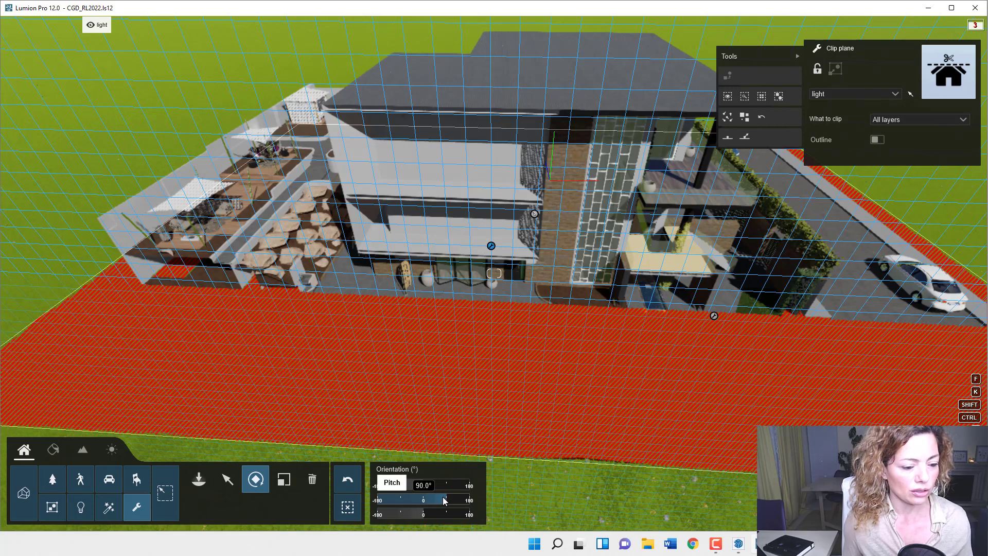
- Move the upright clip plane forward until it stands in front of the slatted facade
{"action": "left_click", "coordinate": [490, 247]}
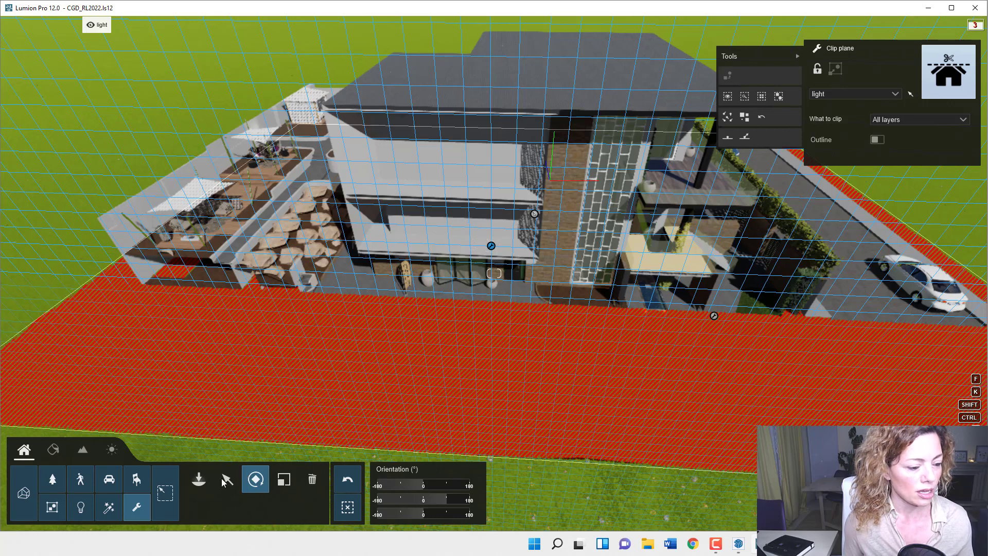
{"action": "left_click", "coordinate": [226, 480]}
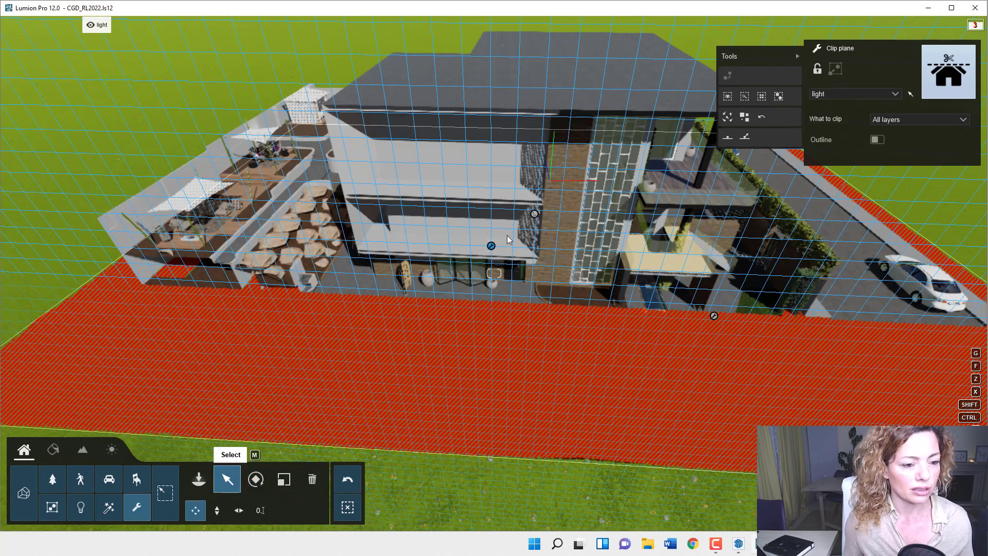
{"action": "left_click", "coordinate": [492, 247]}
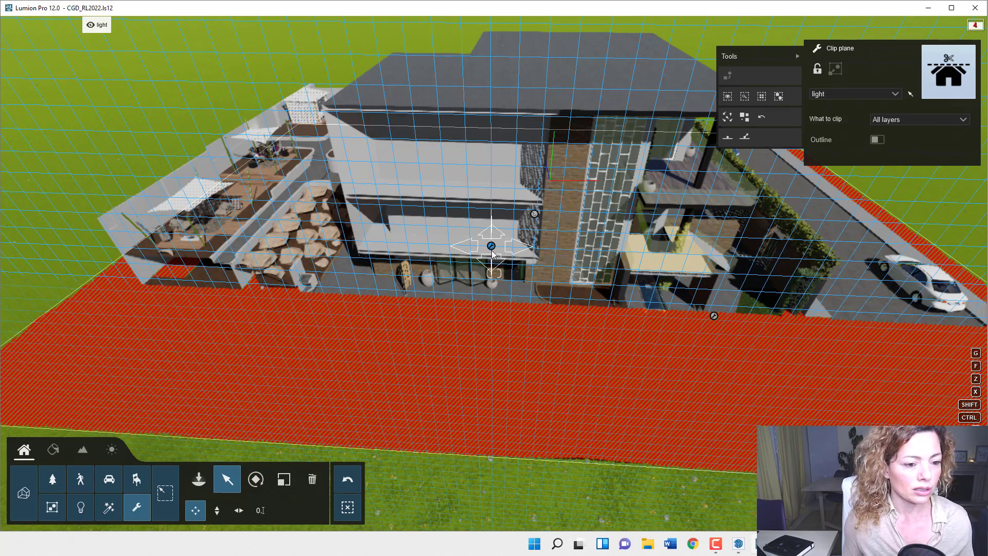
{"action": "left_click_drag", "start_coordinate": [493, 255], "coordinate": [495, 325]}
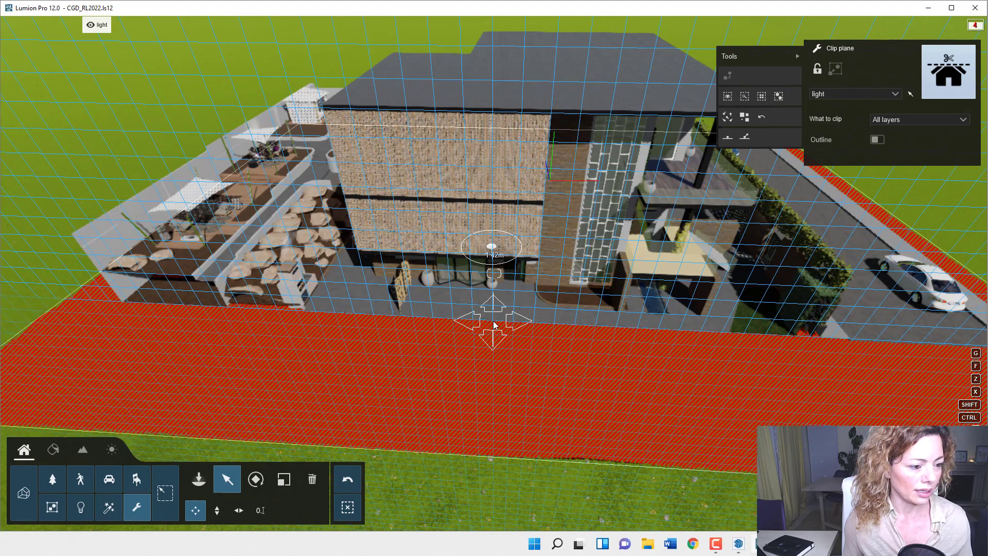
- Move the clip plane back through the slatted facade to cut into the front rooms of the house
{"action": "right_click_drag", "start_coordinate": [493, 320], "coordinate": [494, 239]}
{"action": "key", "text": "s"}
{"action": "key", "text": "e"}
{"action": "mouse_move", "coordinate": [494, 274]}
{"action": "right_mouse_down"}
{"action": "mouse_move", "coordinate": [504, 255]}
{"action": "mouse_move", "coordinate": [493, 273]}
{"action": "right_mouse_up"}
{"action": "key", "text": "w"}
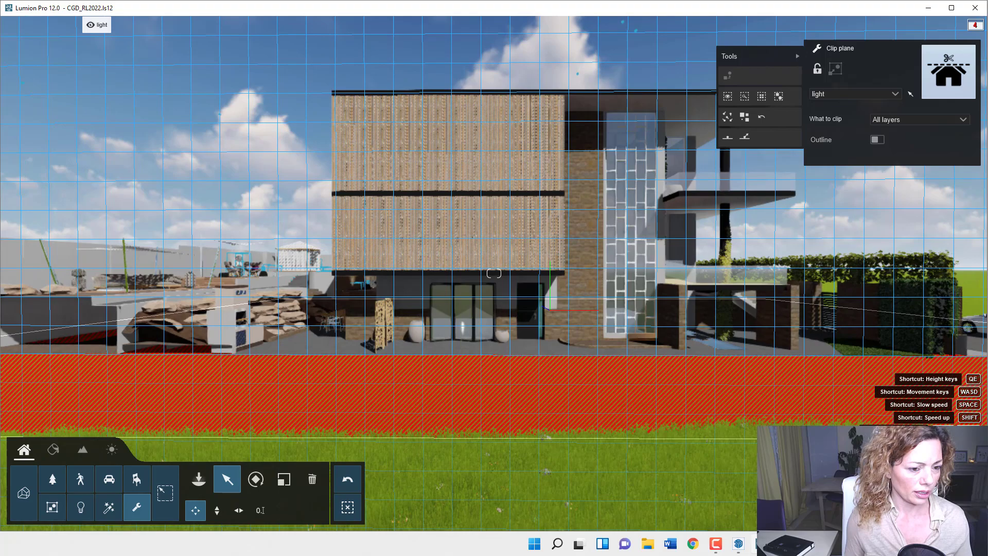
{"action": "right_click_drag", "start_coordinate": [419, 330], "coordinate": [331, 427]}
{"action": "right_click_drag", "start_coordinate": [493, 273], "coordinate": [569, 264]}
{"action": "key", "text": "s"}
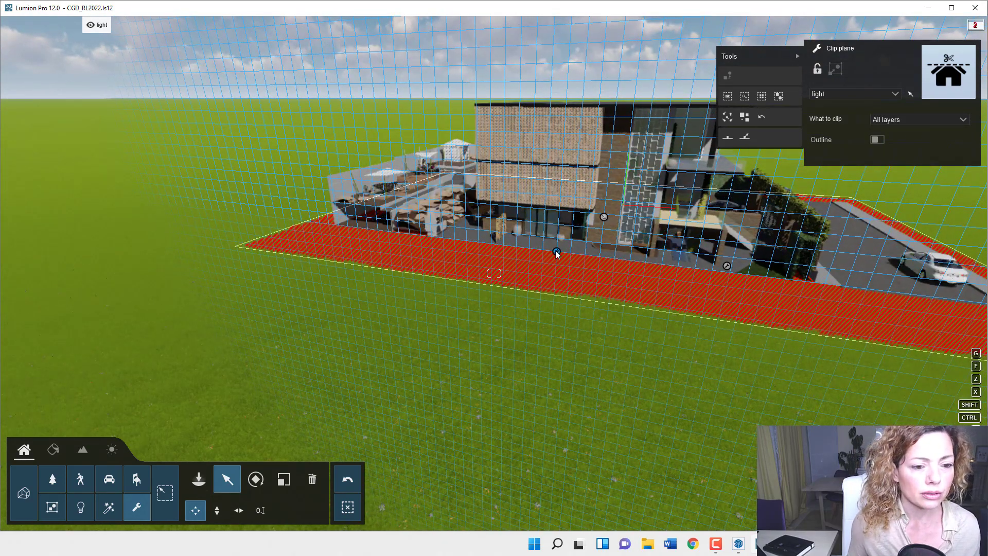
{"action": "left_click_drag", "start_coordinate": [556, 251], "coordinate": [558, 251]}
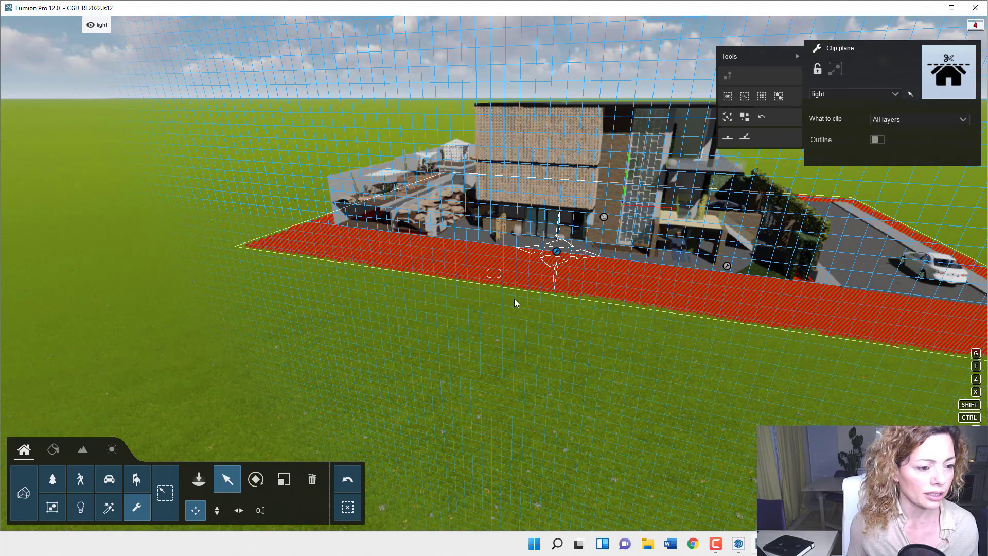
{"action": "left_click_drag", "start_coordinate": [514, 299], "coordinate": [575, 193]}
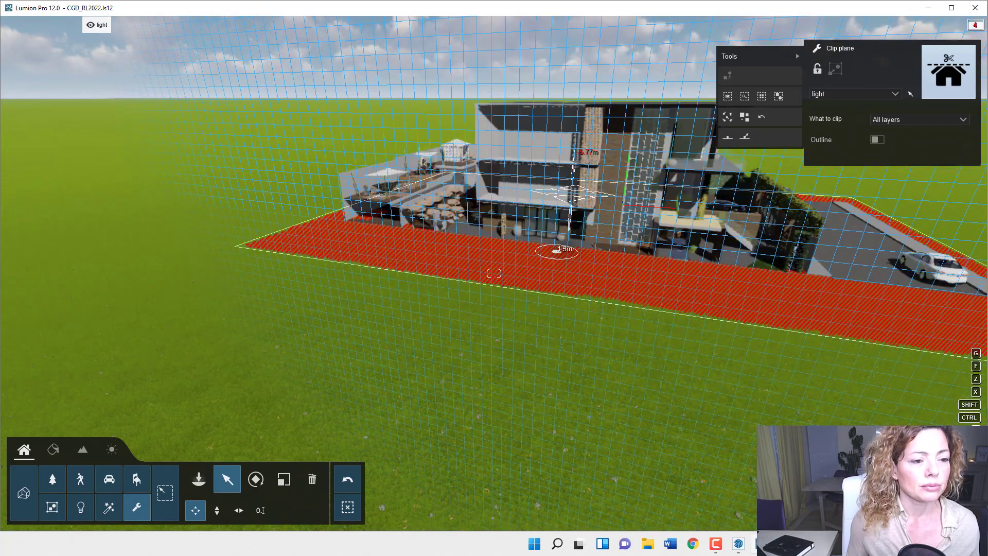
- From a top view, move the clip plane deeper into the house to cut through its middle
{"action": "right_click_drag", "start_coordinate": [575, 193], "coordinate": [615, 77]}
{"action": "key", "text": "w"}
{"action": "key", "text": "q"}
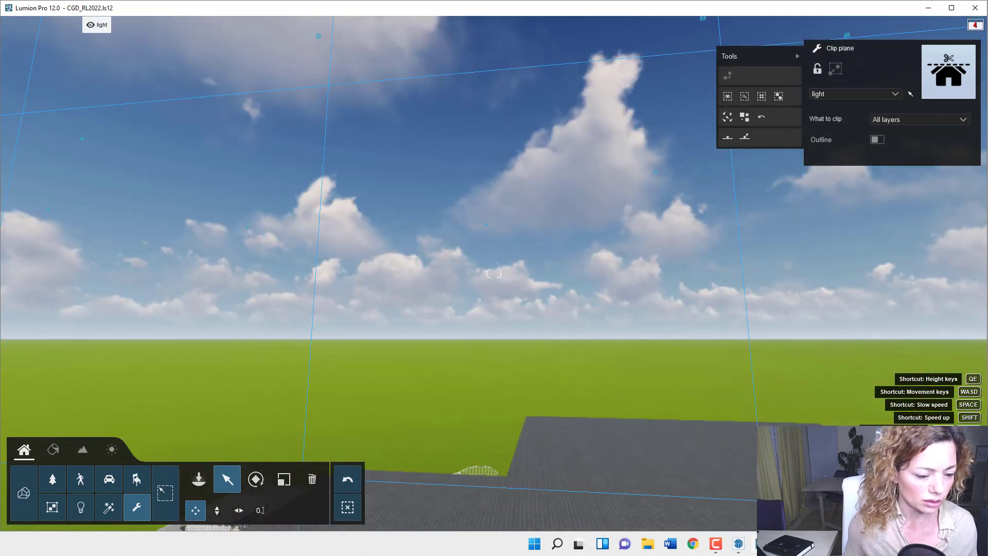
{"action": "right_click_drag", "start_coordinate": [494, 273], "coordinate": [568, 221]}
{"action": "key", "text": "s"}
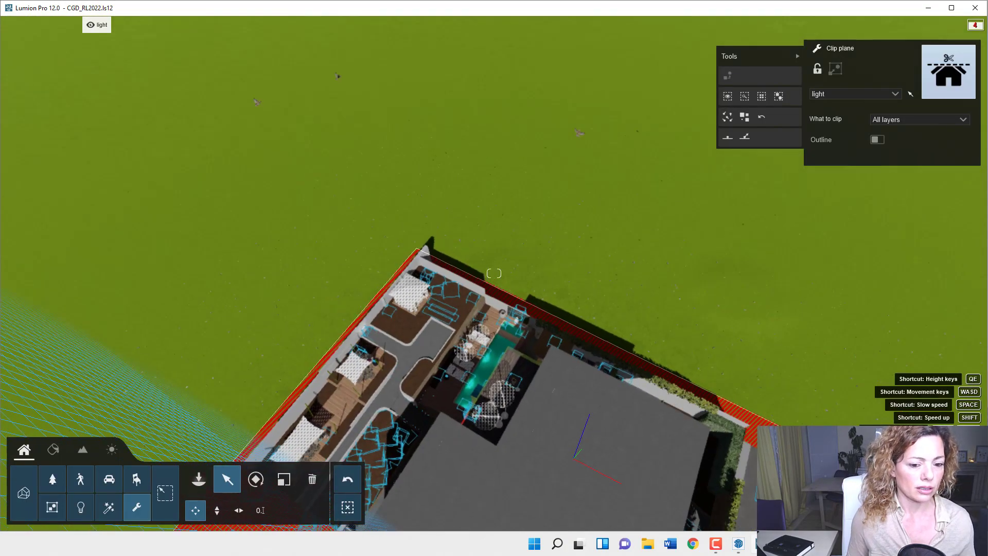
{"action": "key", "text": "s"}
{"action": "right_click_drag", "start_coordinate": [564, 170], "coordinate": [567, 196]}
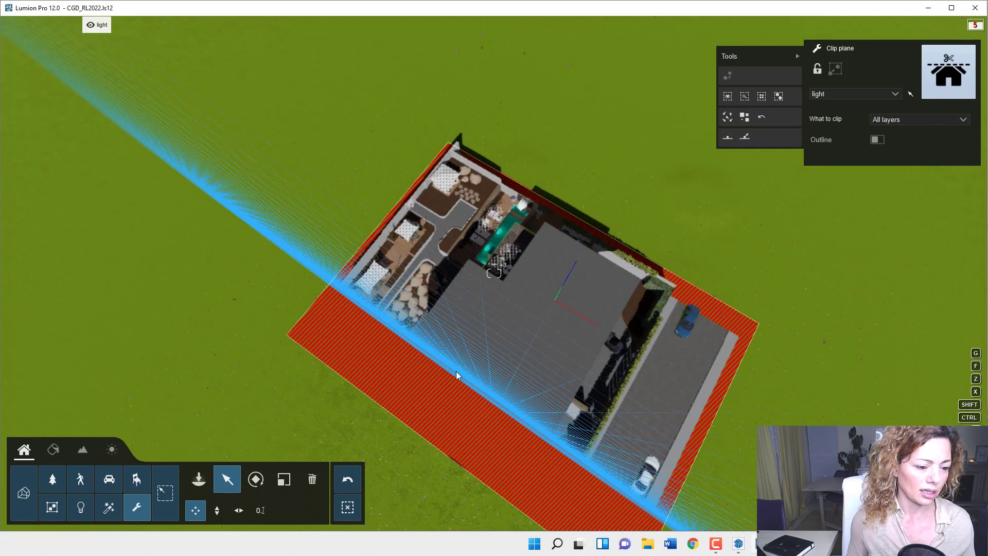
{"action": "mouse_move", "coordinate": [472, 384]}
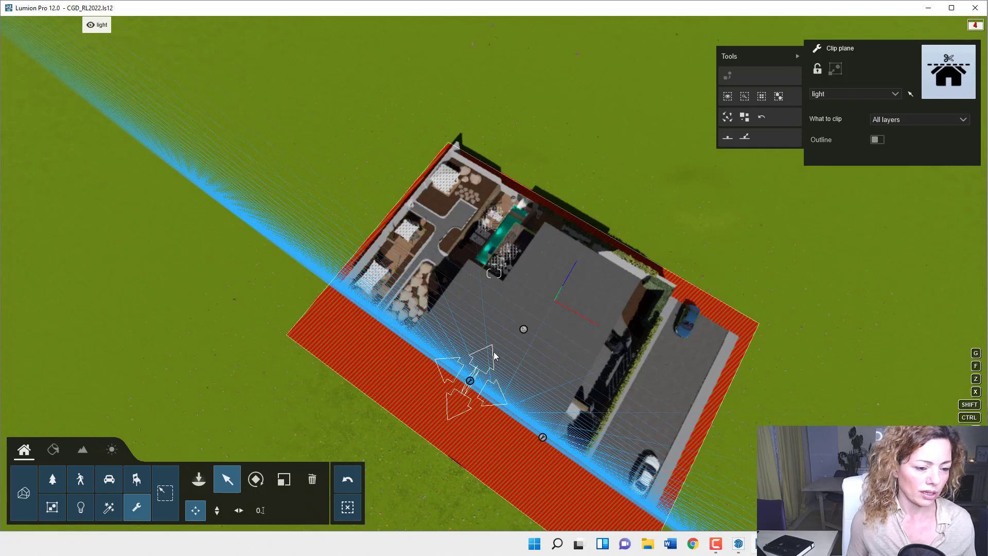
{"action": "left_click_drag", "start_coordinate": [517, 316], "coordinate": [531, 310]}
- Examine the sectioned house and garden from the cut side and from above
{"action": "right_click_drag", "start_coordinate": [532, 311], "coordinate": [523, 263]}
{"action": "key", "text": "w"}
{"action": "key", "text": "w"}
{"action": "right_click_drag", "start_coordinate": [462, 289], "coordinate": [502, 258]}
{"action": "key", "text": "s"}
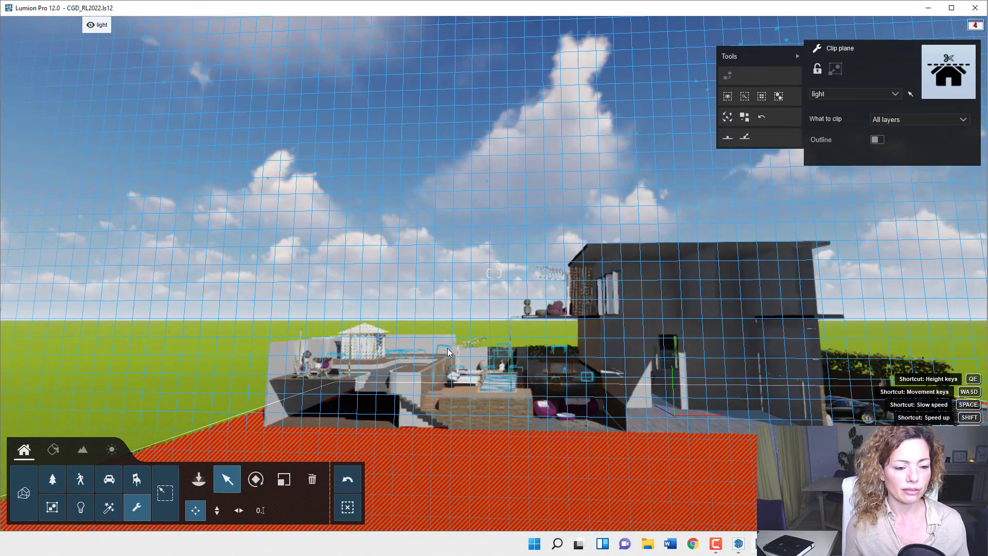
{"action": "right_click_drag", "start_coordinate": [447, 353], "coordinate": [401, 438]}
{"action": "key", "text": "w"}
{"action": "key", "text": "s"}
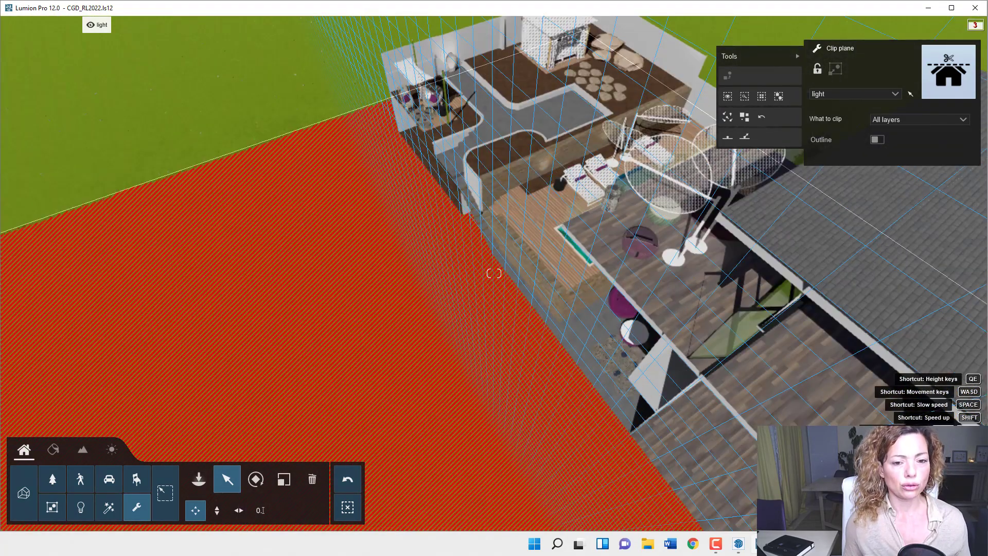
- Move the clip plane back out of the house to the front garden strip
{"action": "key", "text": "s"}
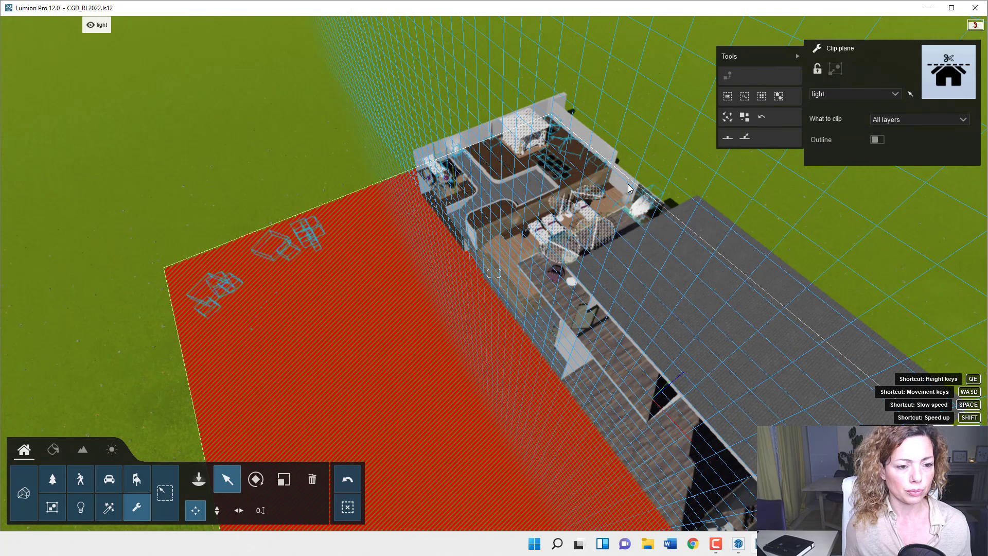
{"action": "key", "text": "s"}
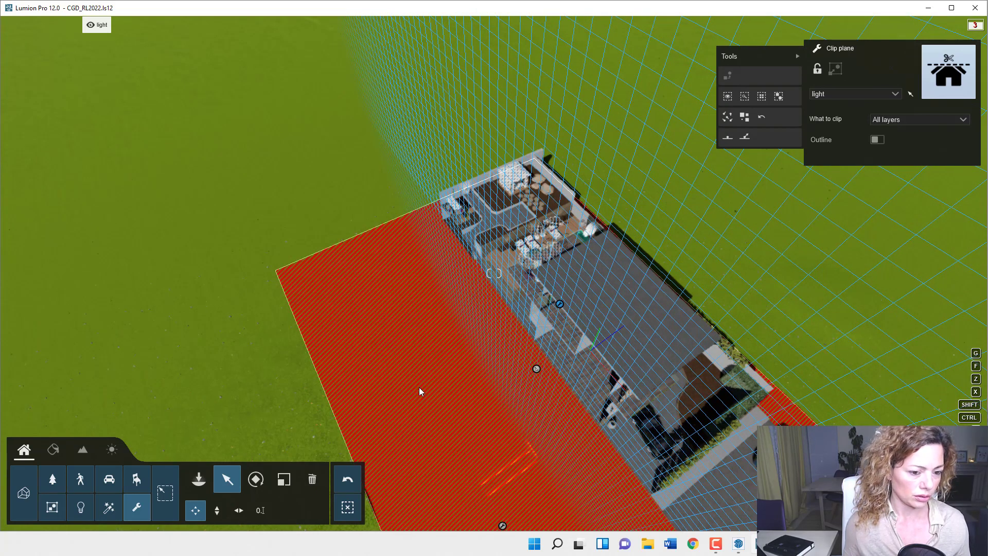
{"action": "left_click_drag", "start_coordinate": [419, 391], "coordinate": [396, 399]}
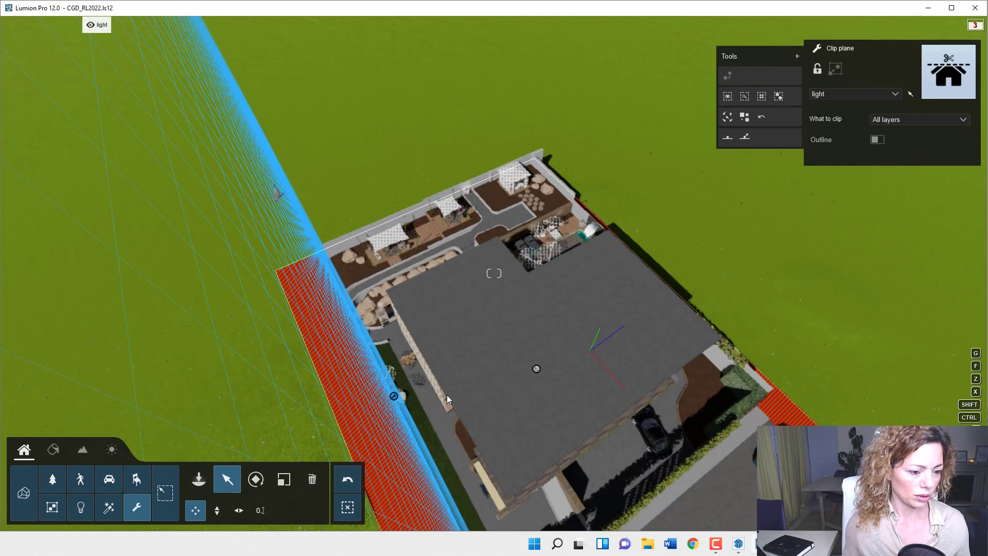
- Frame the whole house and plot from a high viewpoint and store the camera in photo slot 71
{"action": "right_click_drag", "start_coordinate": [490, 372], "coordinate": [500, 324]}
{"action": "key", "text": "s"}
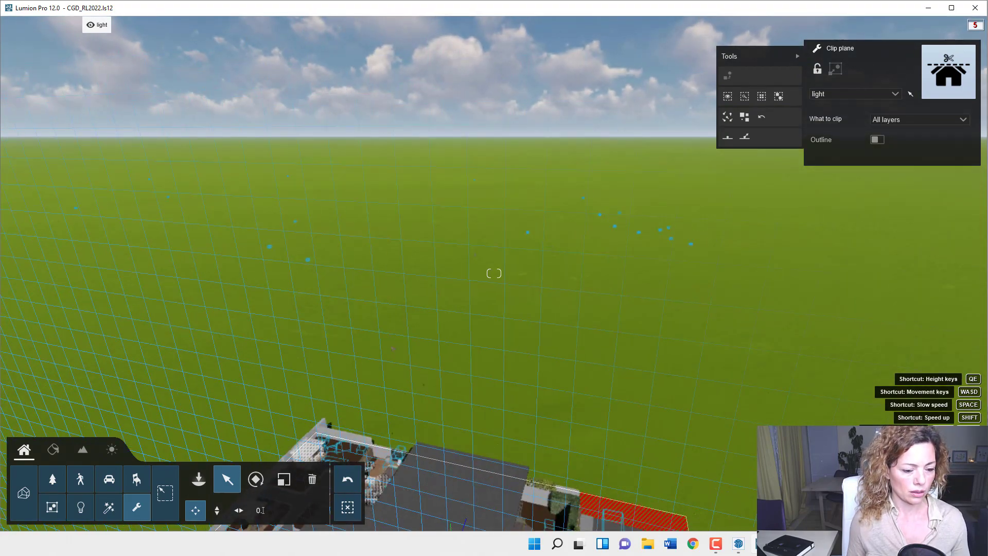
{"action": "mouse_move", "coordinate": [494, 273]}
{"action": "right_mouse_down"}
{"action": "mouse_move", "coordinate": [489, 355]}
{"action": "mouse_move", "coordinate": [465, 396]}
{"action": "mouse_move", "coordinate": [520, 165]}
{"action": "mouse_move", "coordinate": [494, 267]}
{"action": "right_mouse_up"}
{"action": "key", "text": "w"}
{"action": "key", "text": "s"}
{"action": "key", "text": "s"}
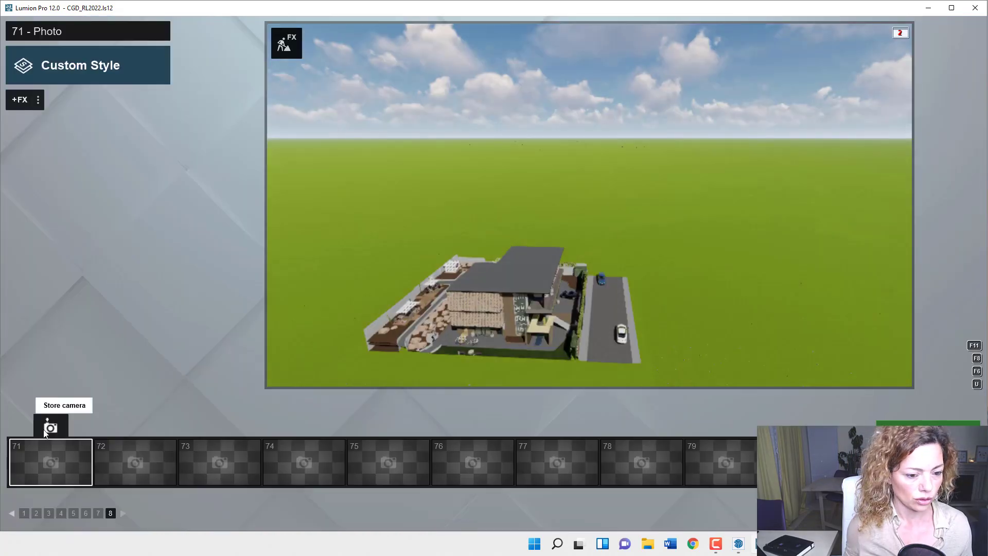
{"action": "left_click", "coordinate": [46, 432]}
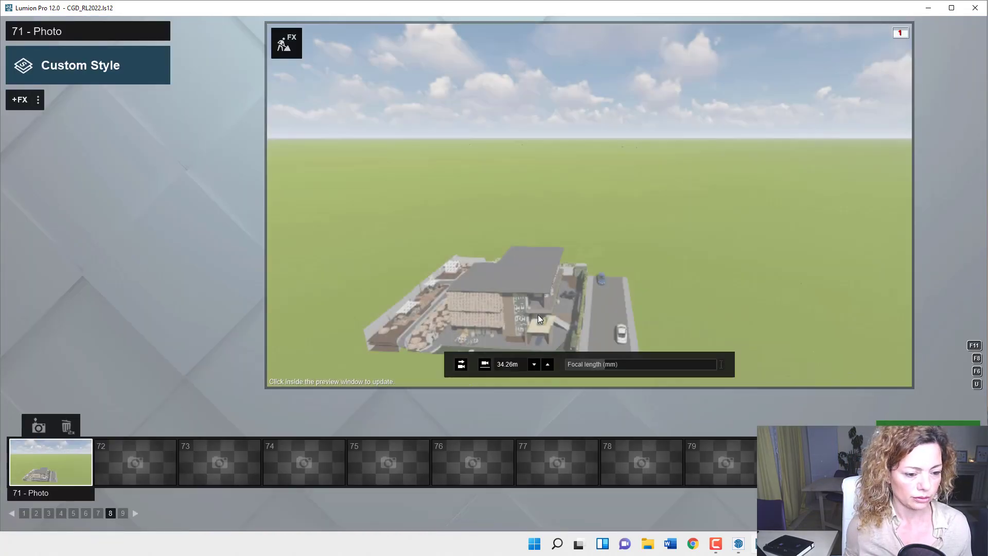
{"action": "left_click", "coordinate": [538, 314]}
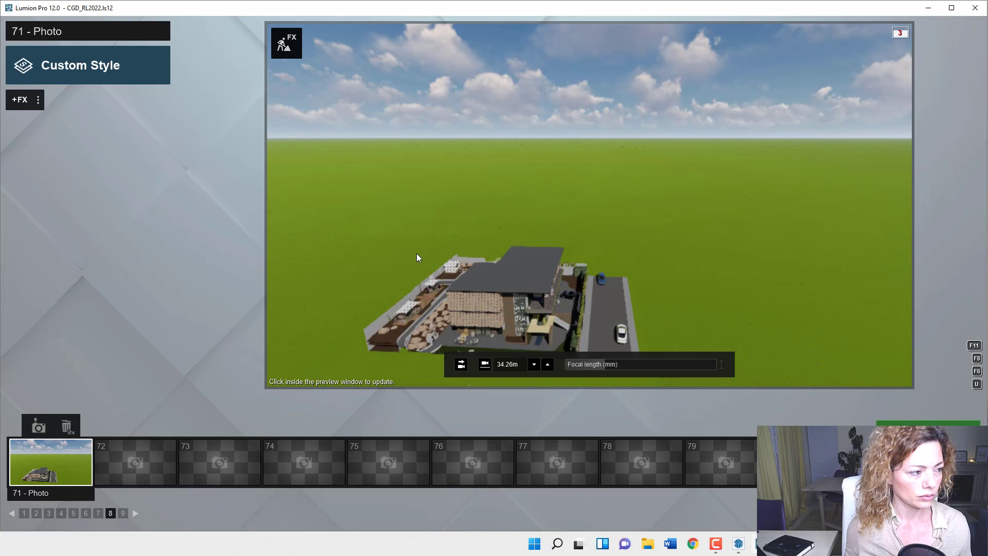
- Apply the Realistic style to photo 71 and open its Real Skies effect settings
{"action": "left_click", "coordinate": [91, 66]}
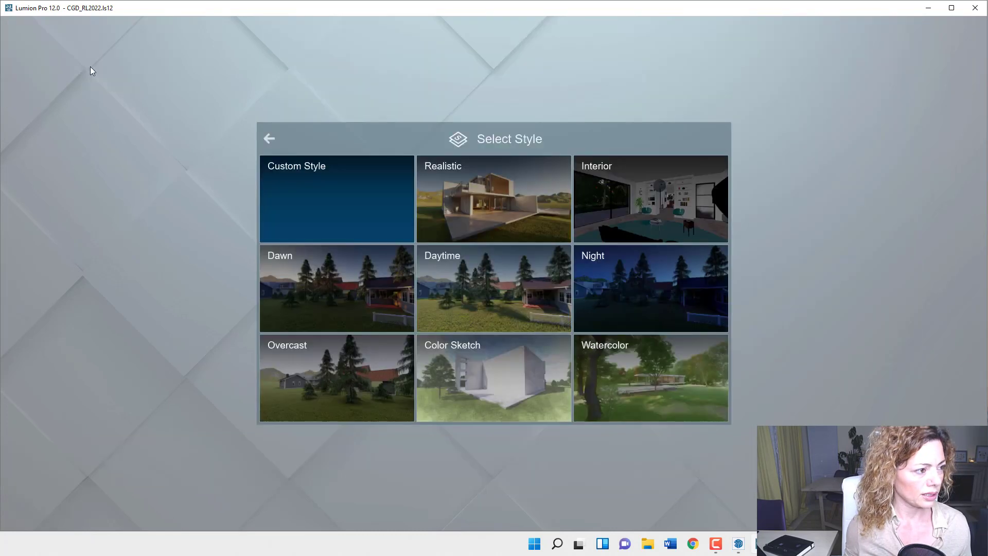
{"action": "left_click", "coordinate": [471, 227]}
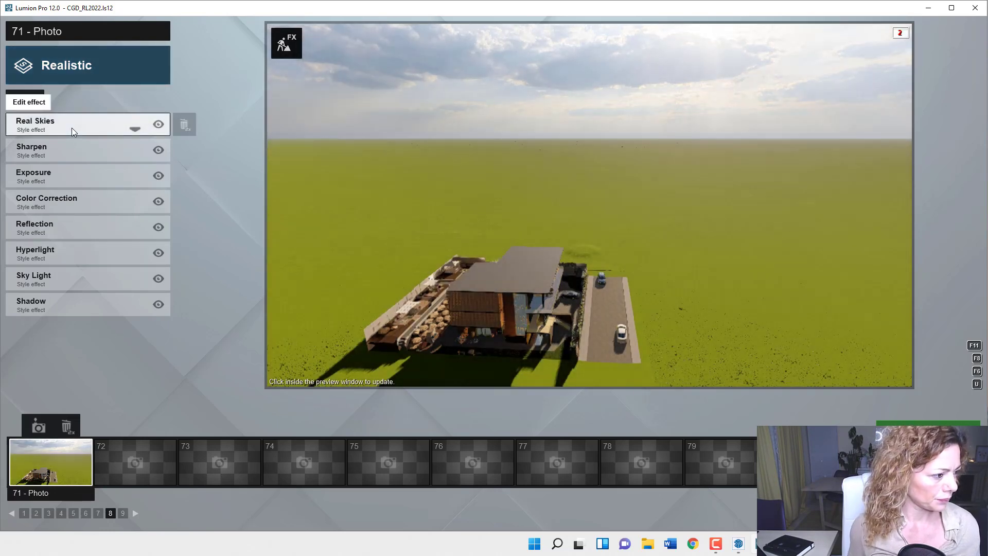
{"action": "left_click", "coordinate": [72, 128]}
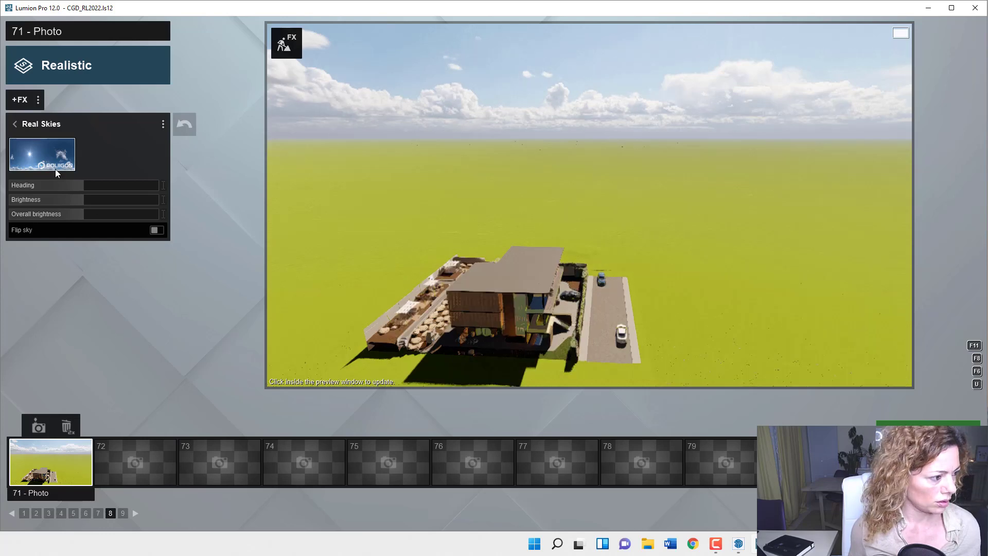
- Set the Real Skies heading to about -118.4° and return to the photo's effect list
{"action": "mouse_move", "coordinate": [73, 186]}
{"action": "left_click_drag", "start_coordinate": [54, 187], "coordinate": [35, 187]}
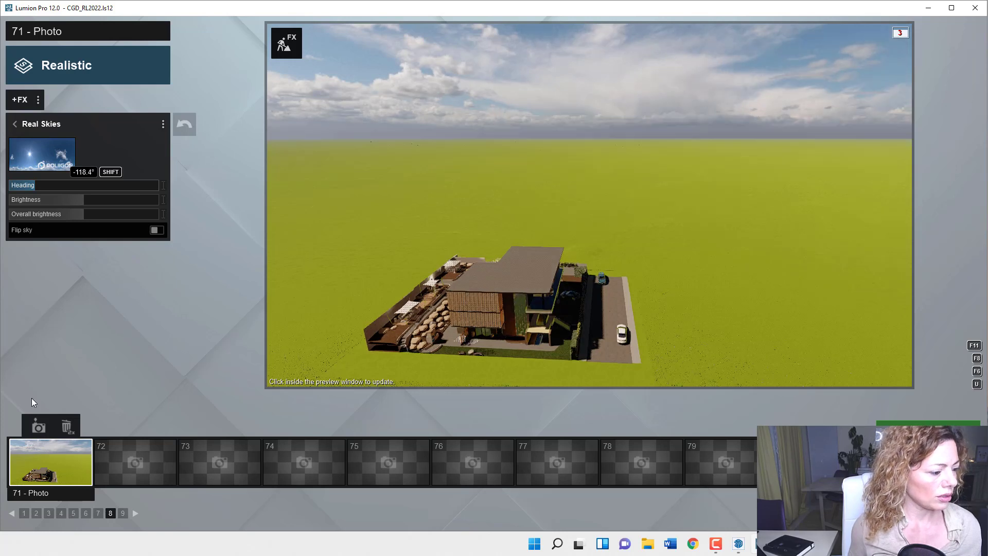
{"action": "left_click", "coordinate": [14, 124]}
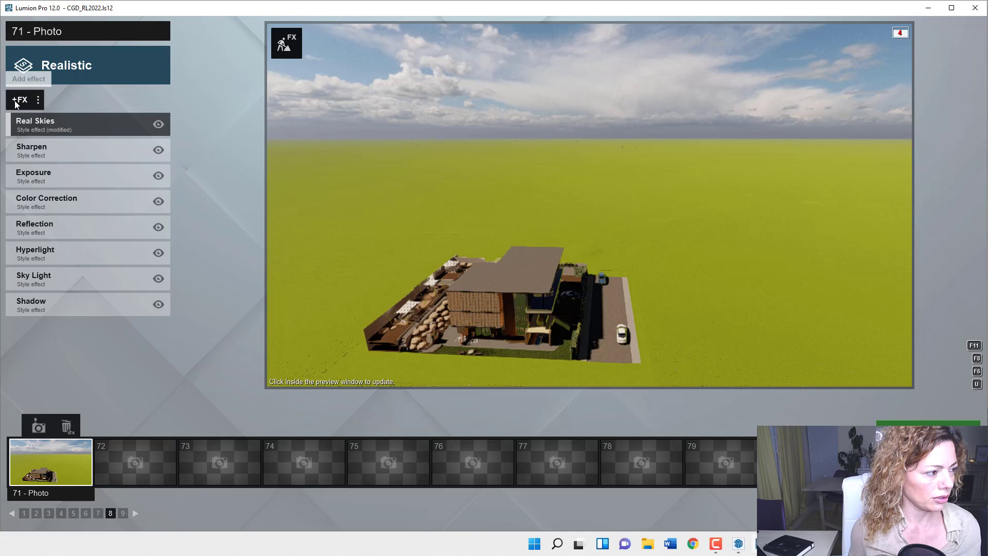
- Add the Orthographic View effect to photo 71 and enable it
{"action": "left_click", "coordinate": [21, 100]}
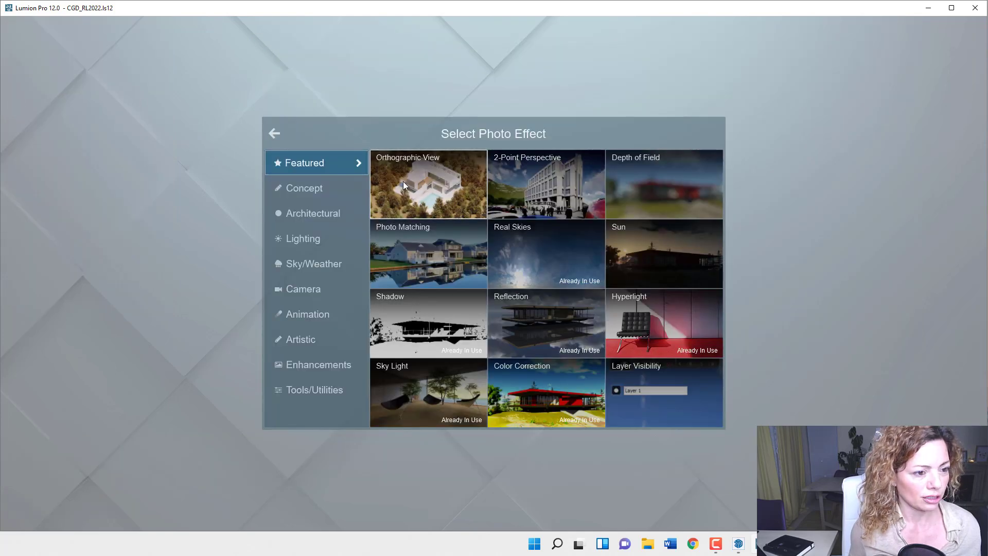
{"action": "left_click", "coordinate": [428, 184]}
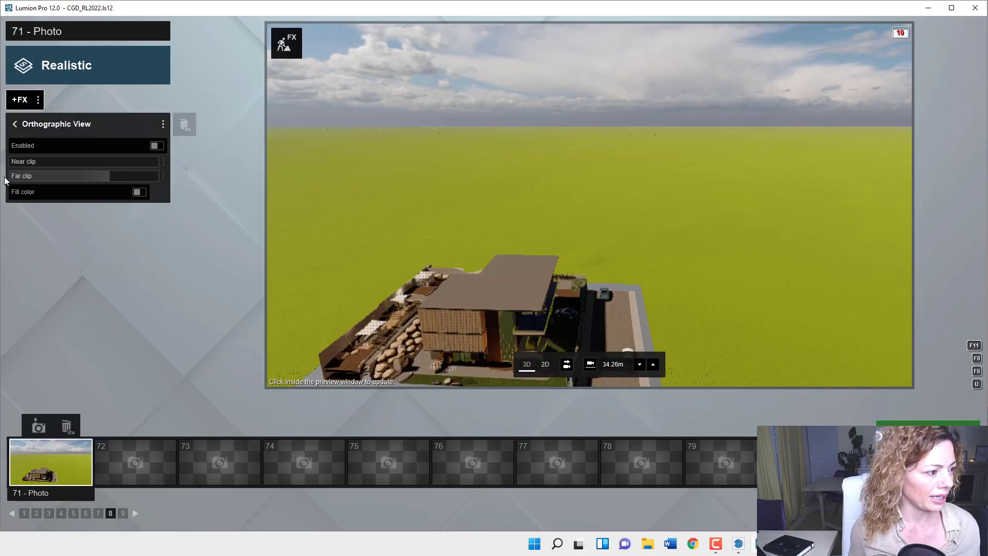
{"action": "left_click", "coordinate": [157, 145]}
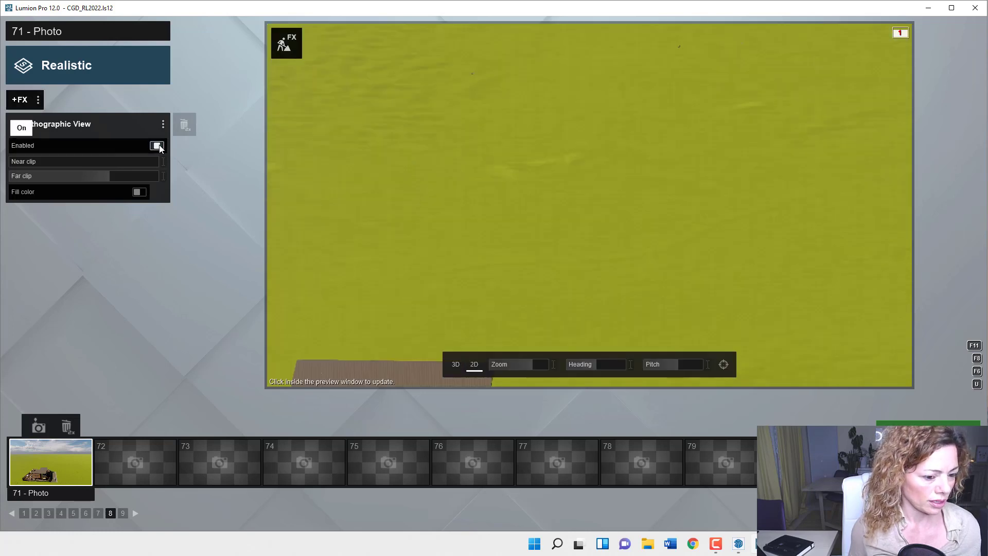
- Set the orthographic camera's pitch to 0.0° and its zoom to about 28.7 m for a front elevation
{"action": "left_click", "coordinate": [673, 365]}
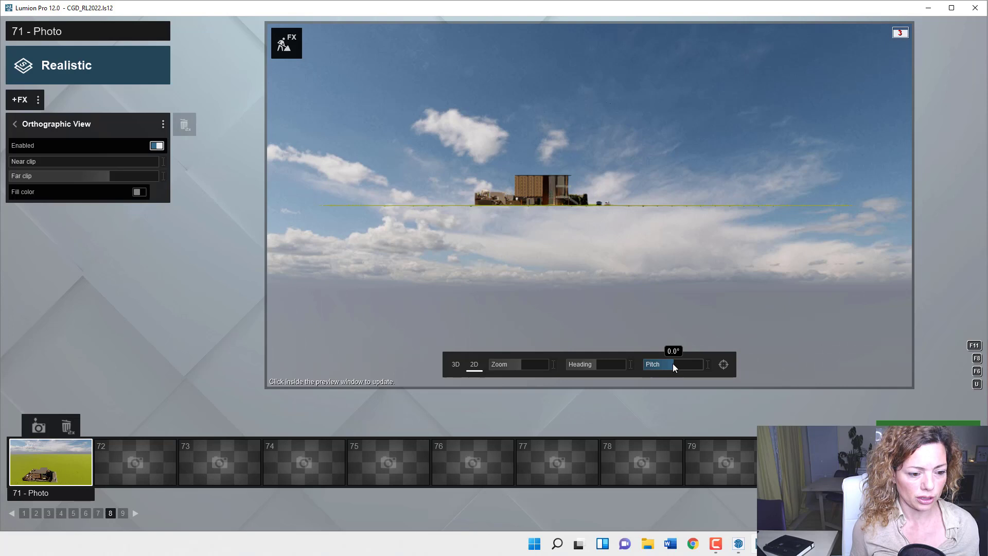
{"action": "left_click", "coordinate": [528, 363]}
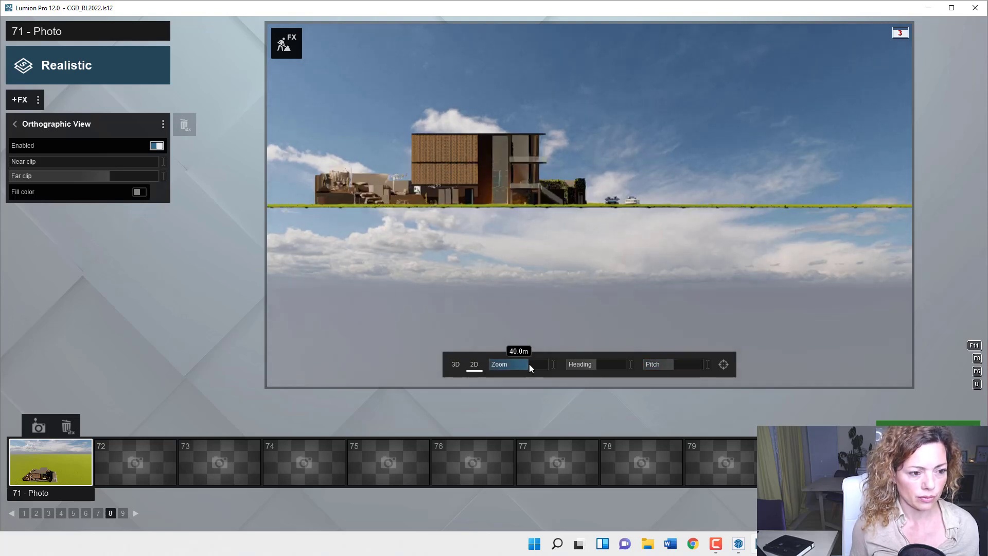
{"action": "left_click_drag", "start_coordinate": [531, 363], "coordinate": [531, 363]}
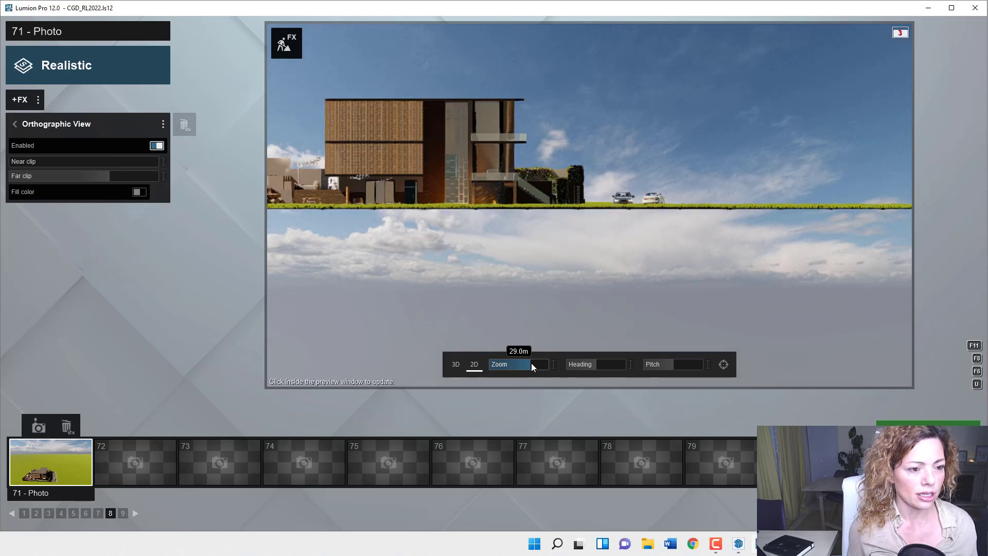
{"action": "left_click_drag", "start_coordinate": [532, 363], "coordinate": [532, 363], "text": "shift"}
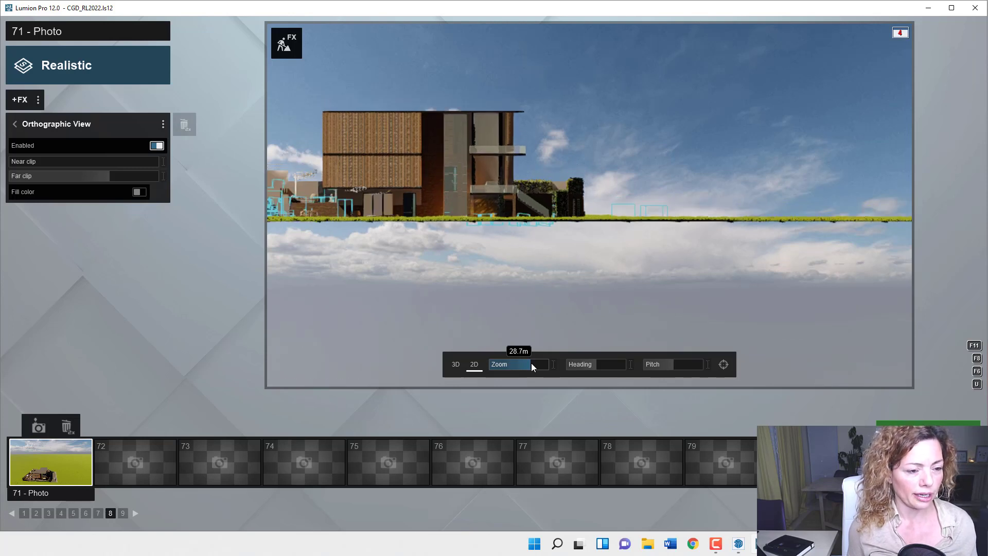
- Reposition the orthographic camera so the house, terraced garden and parked cars sit centred in the elevation frame
{"action": "key", "text": "q"}
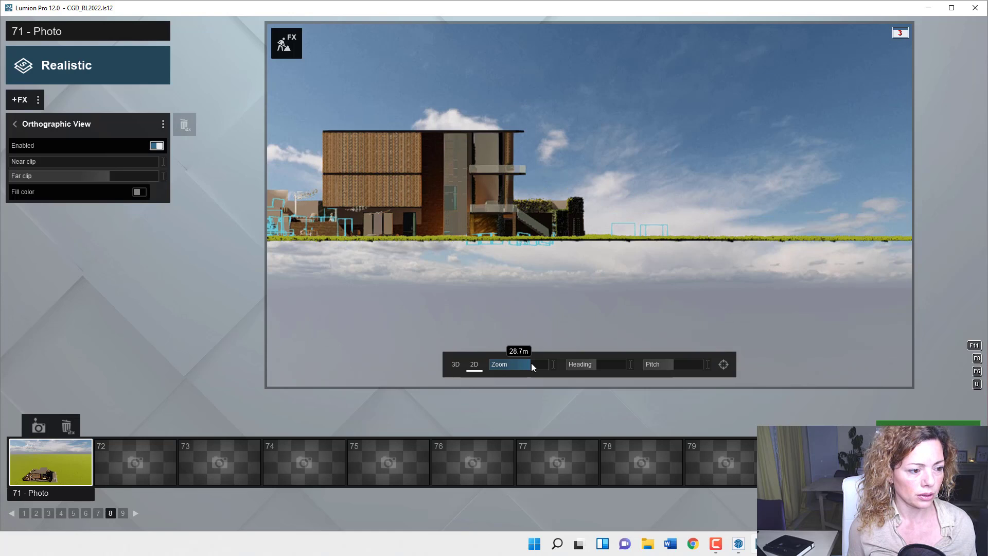
{"action": "key", "text": "a"}
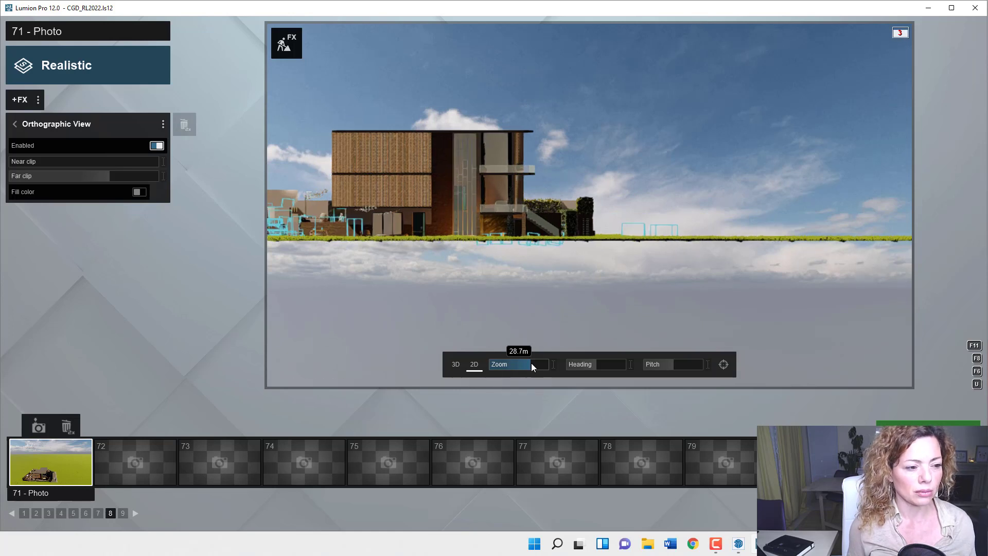
{"action": "key", "text": "a"}
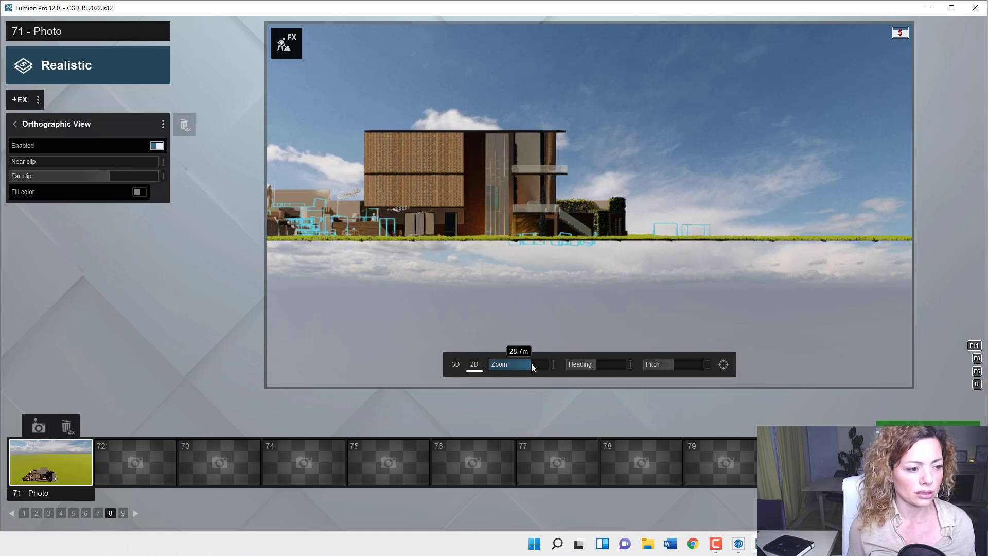
{"action": "key", "text": "a"}
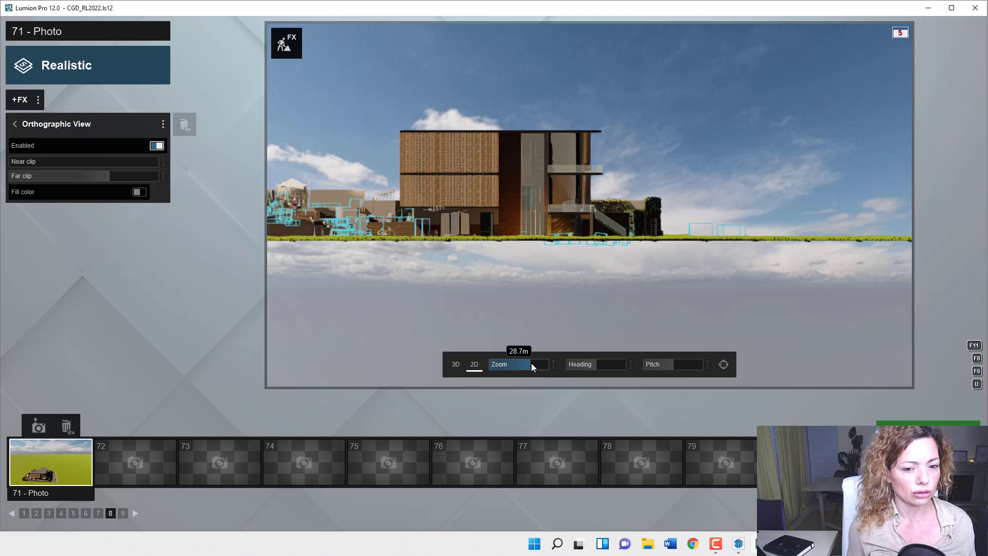
{"action": "key", "text": "a"}
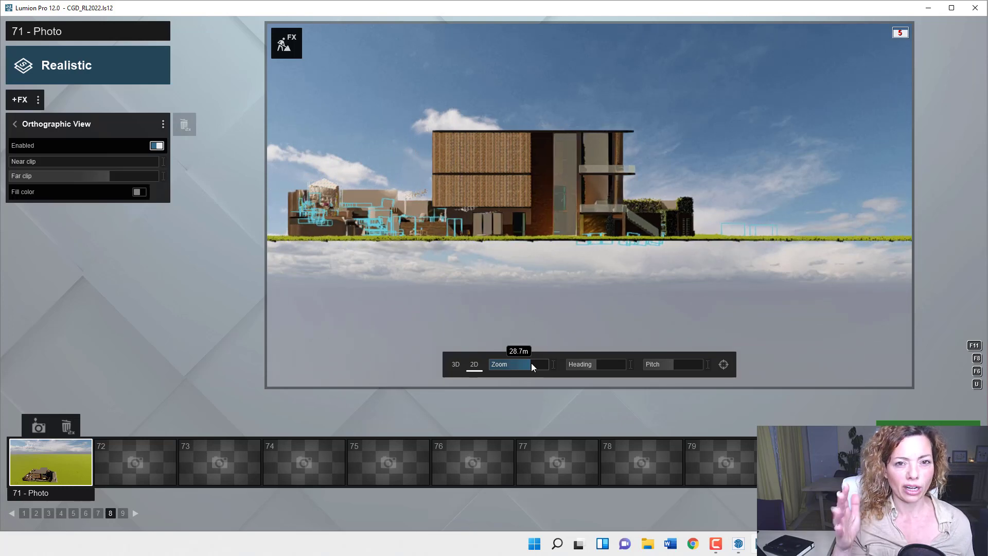
{"action": "key", "text": "a"}
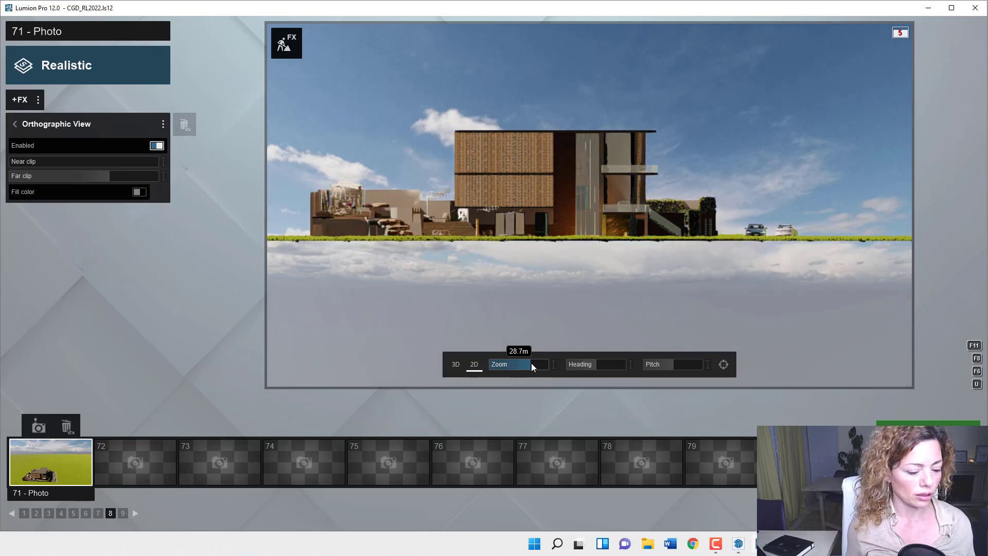
{"action": "key", "text": "q"}
{"action": "key", "text": "q"}
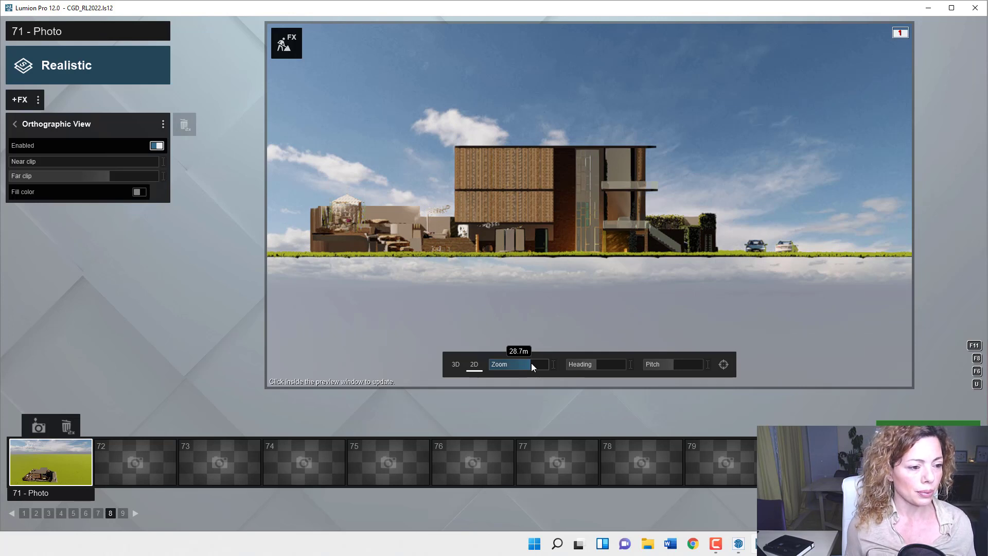
{"action": "key", "text": "q"}
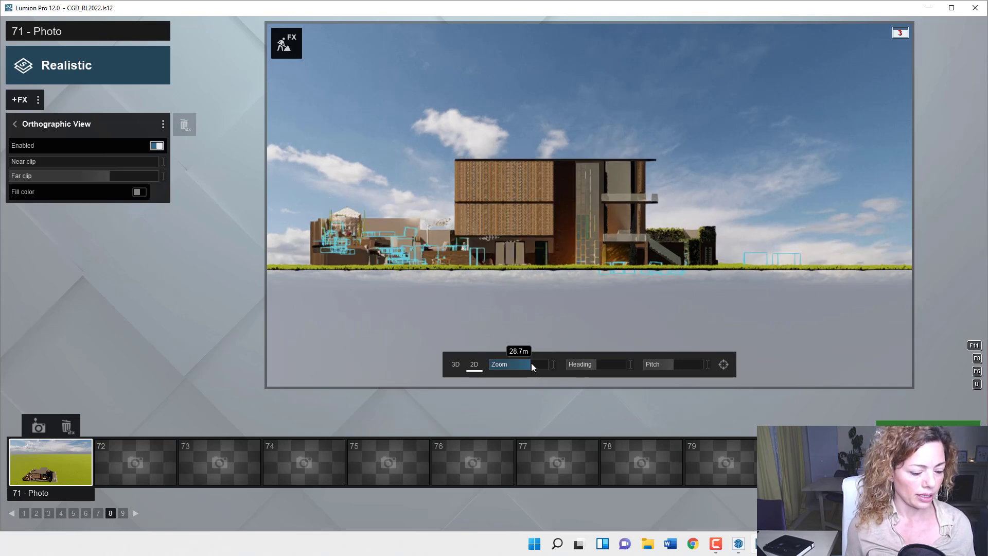
{"action": "key", "text": "a"}
{"action": "key", "text": "a"}
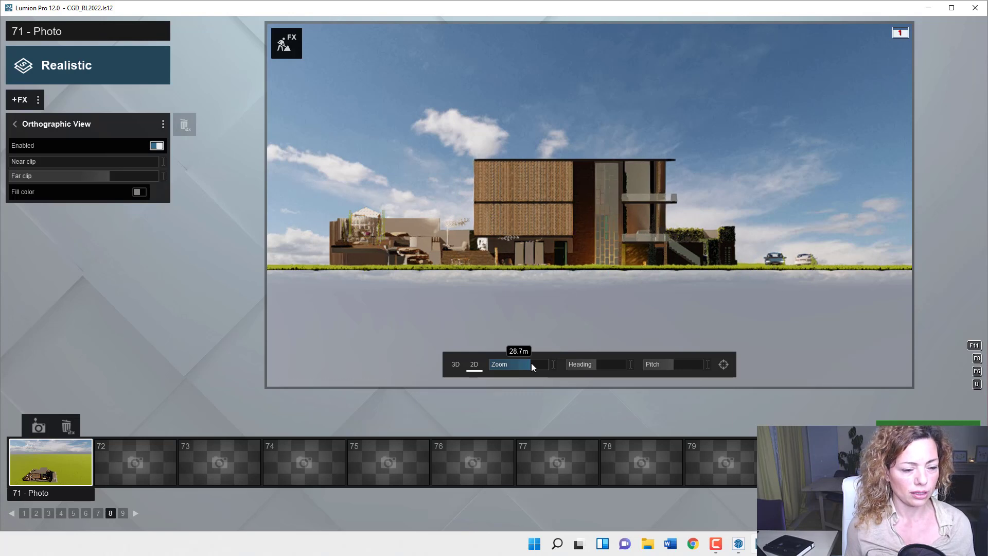
{"action": "key", "text": "a"}
{"action": "key", "text": "a"}
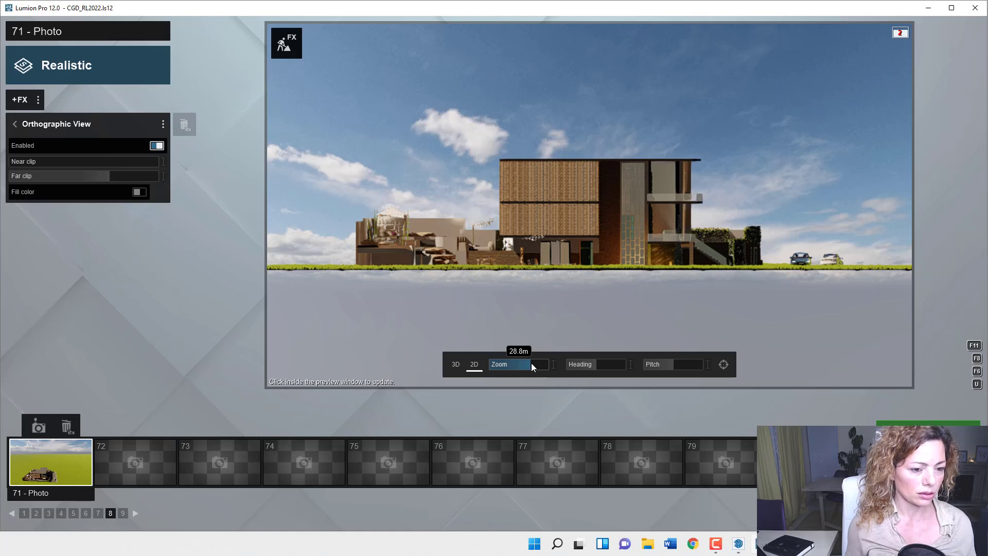
- Fine-tune the zoom to enlarge the elevation slightly and store the camera view in photo 71
{"action": "key", "text": "s"}
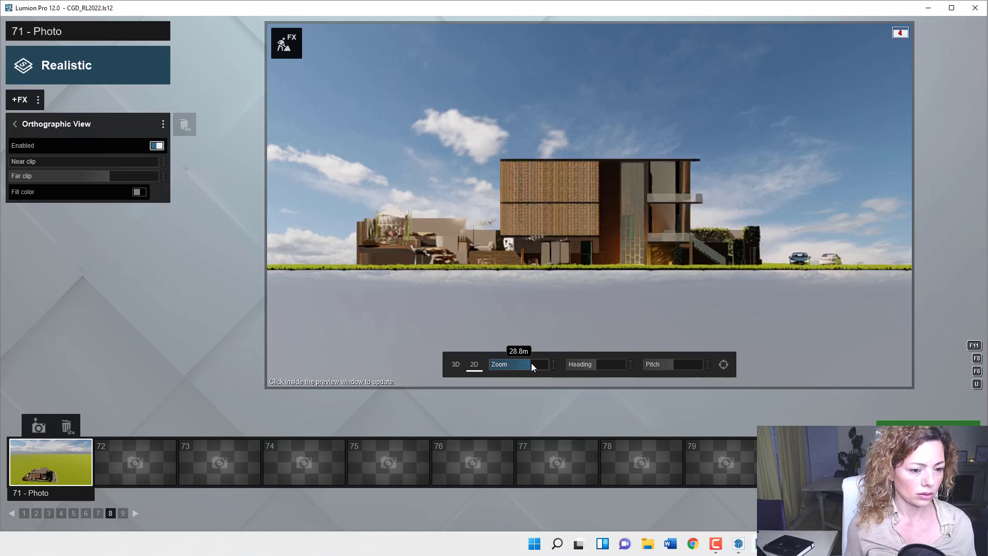
{"action": "key", "text": "s"}
{"action": "key", "text": "s"}
{"action": "key", "text": "s"}
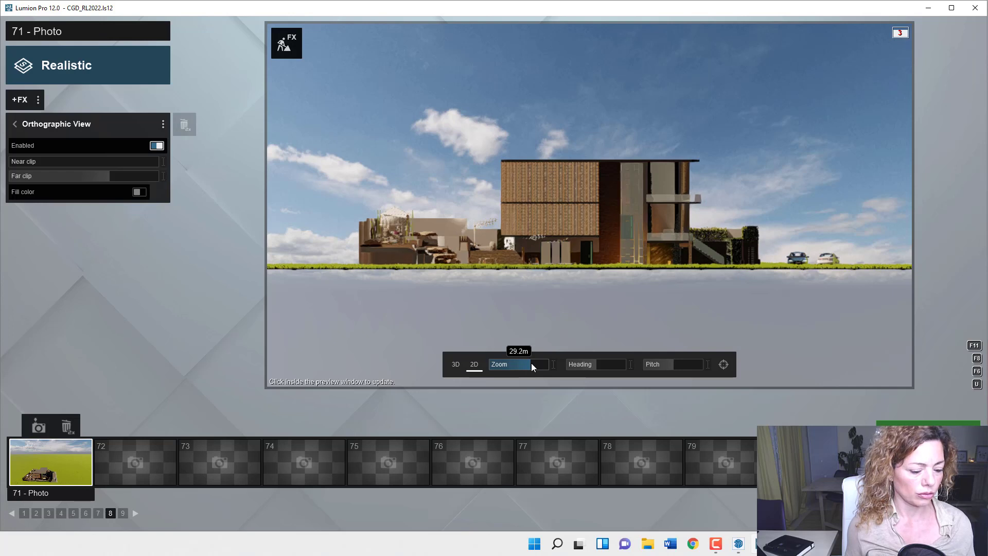
{"action": "left_click_drag", "start_coordinate": [531, 363], "coordinate": [531, 363], "text": "shift"}
{"action": "key", "text": "w"}
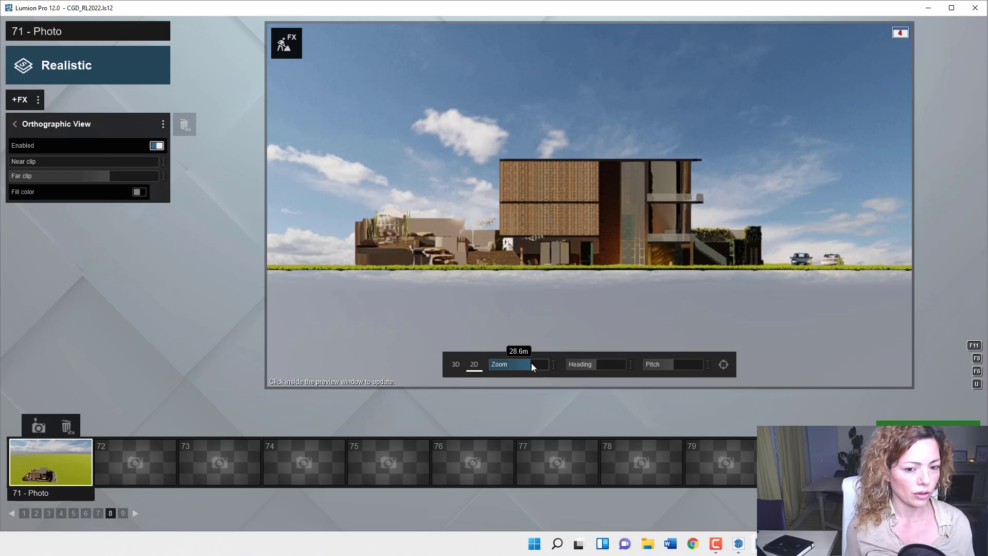
{"action": "key", "text": "w"}
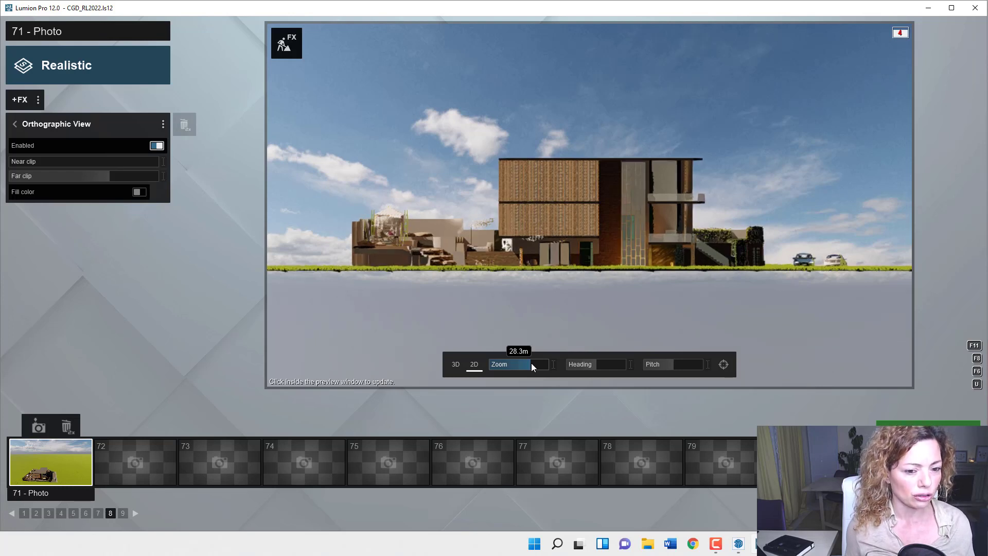
{"action": "key", "text": "w"}
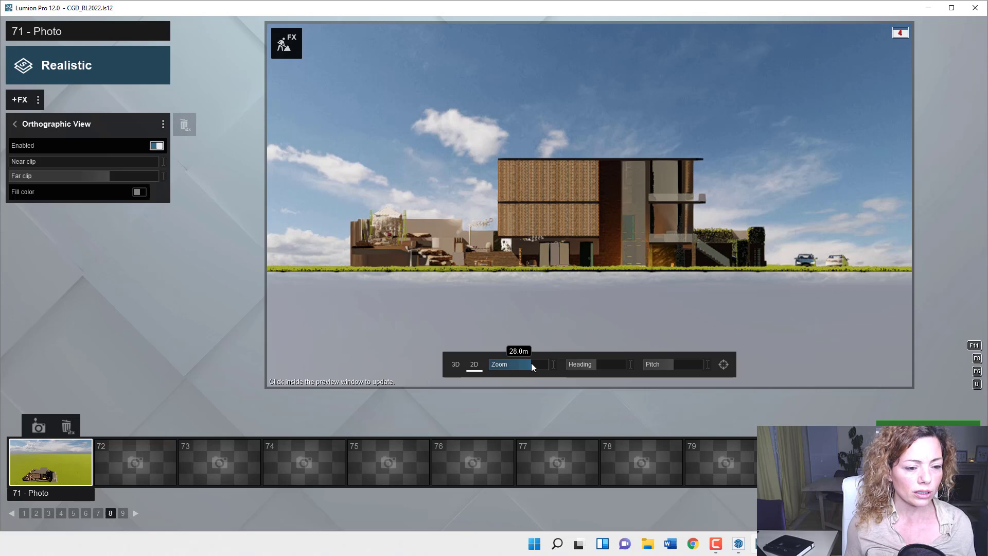
{"action": "key", "text": "w"}
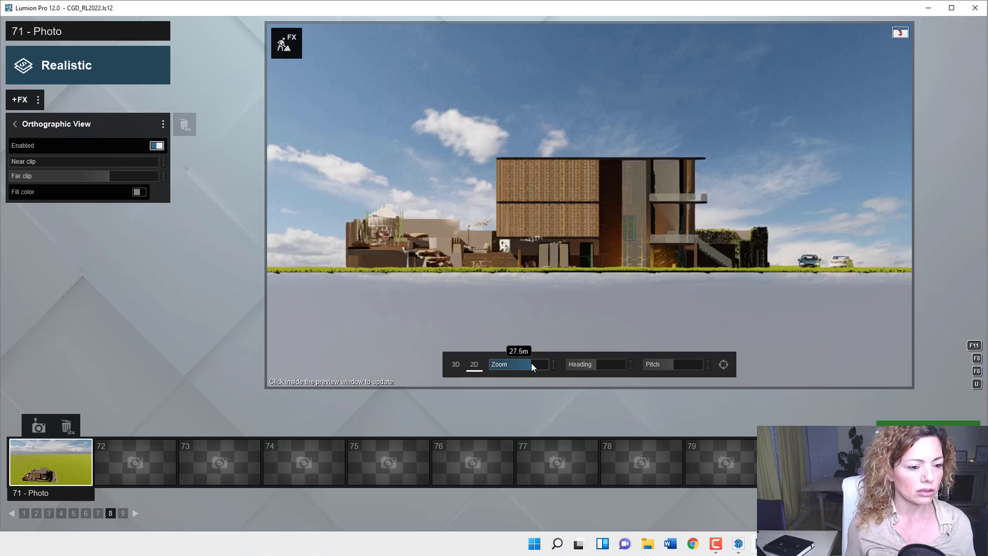
{"action": "key", "text": "w"}
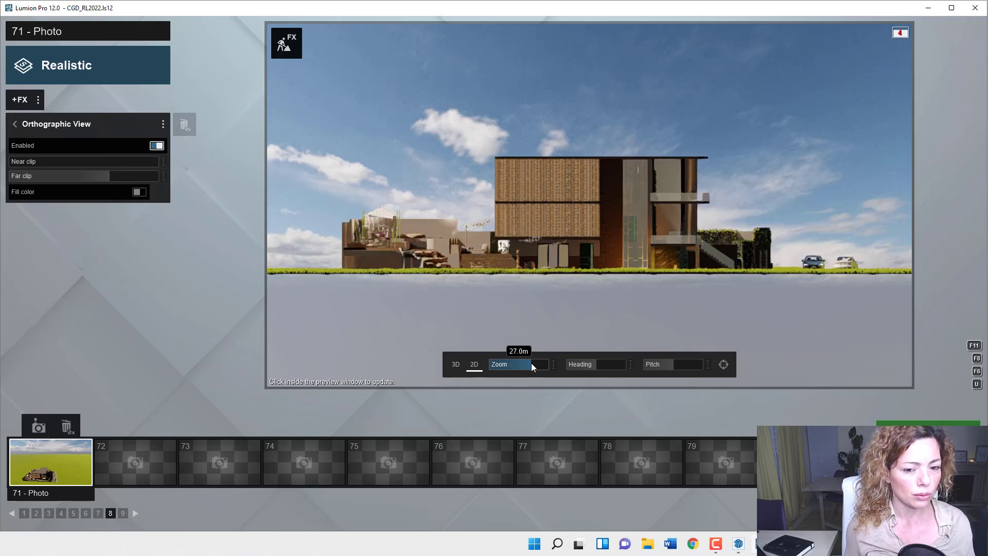
{"action": "key", "text": "w"}
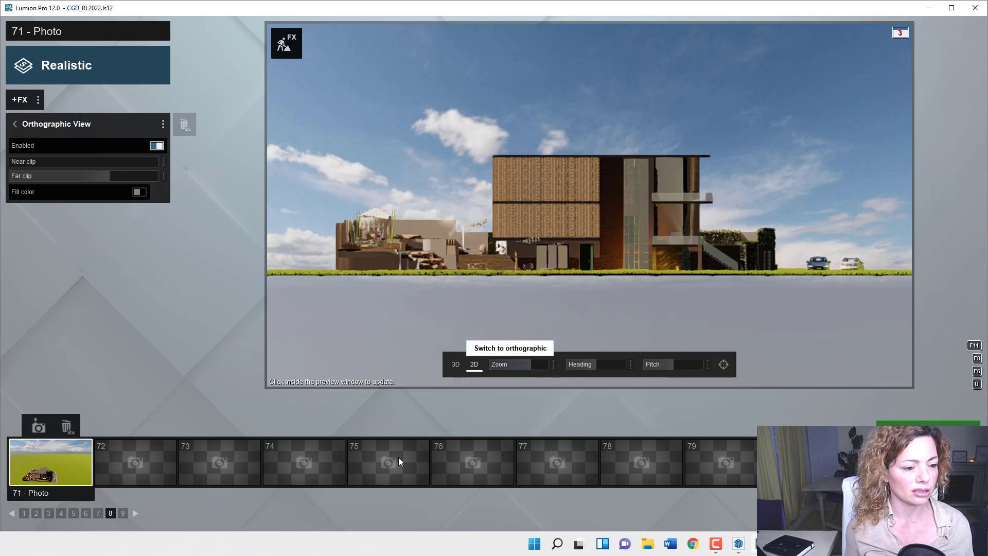
{"action": "left_click", "coordinate": [36, 428]}
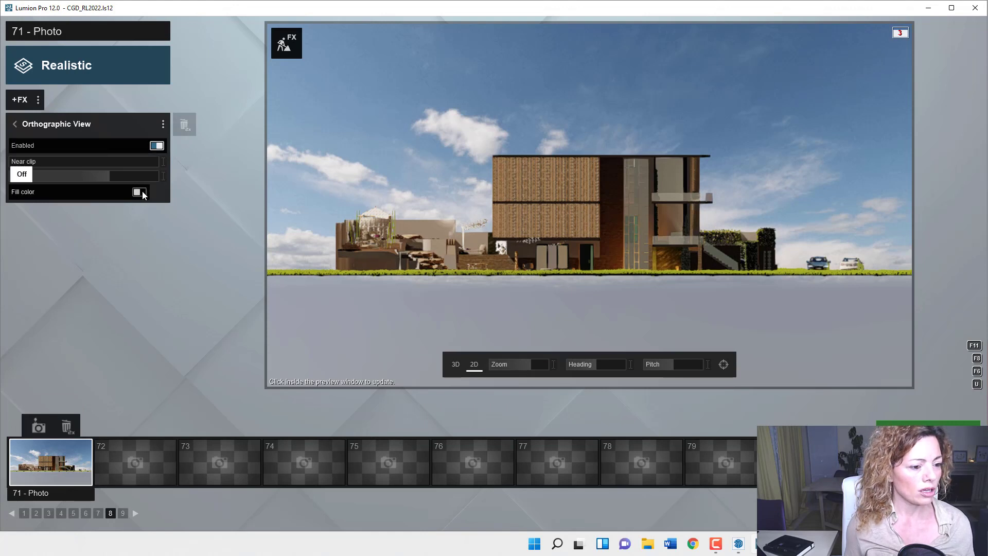
- Turn on the Orthographic View fill color, try it in black, and set it to white
{"action": "left_click", "coordinate": [141, 192]}
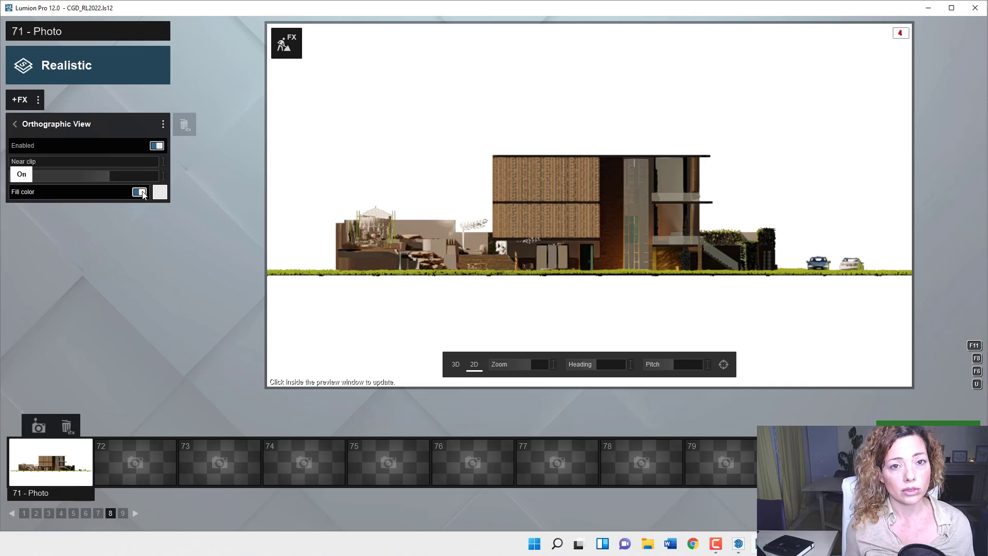
{"action": "left_click", "coordinate": [157, 195]}
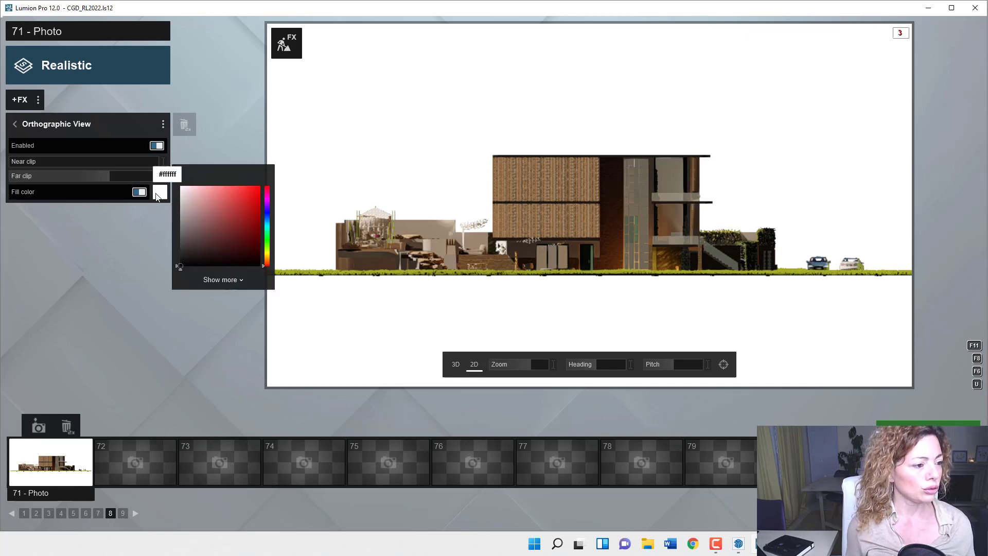
{"action": "left_click", "coordinate": [175, 262]}
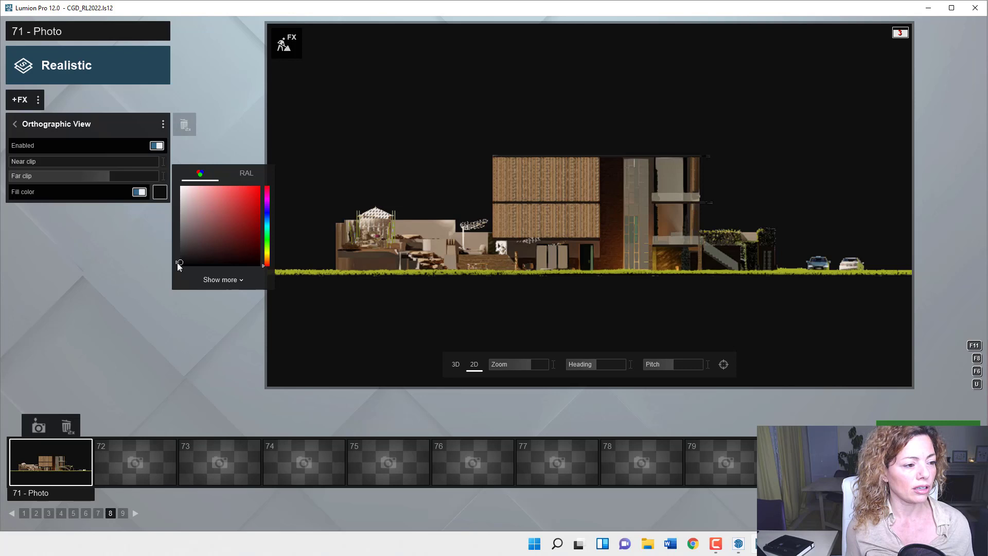
{"action": "left_click", "coordinate": [178, 196]}
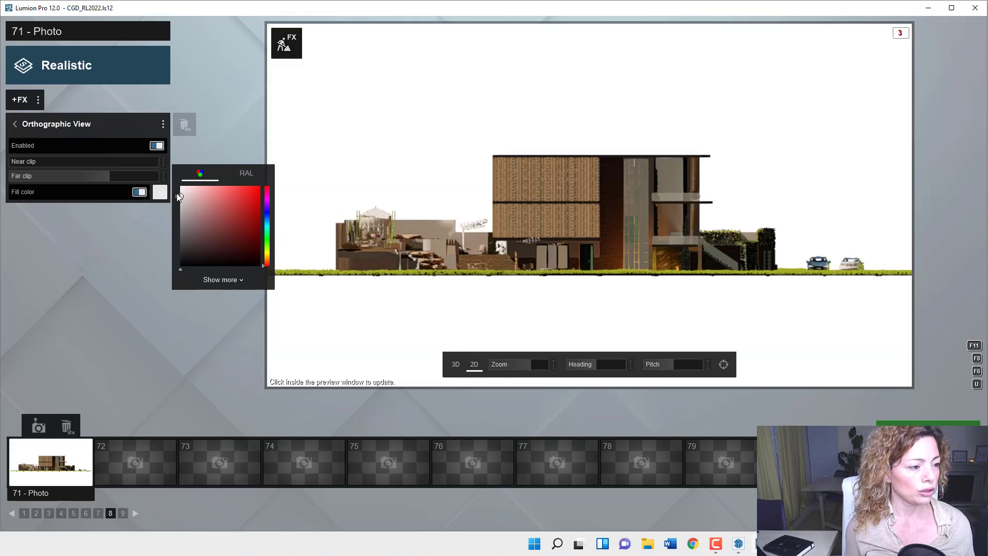
{"action": "left_click_drag", "start_coordinate": [177, 194], "coordinate": [177, 181]}
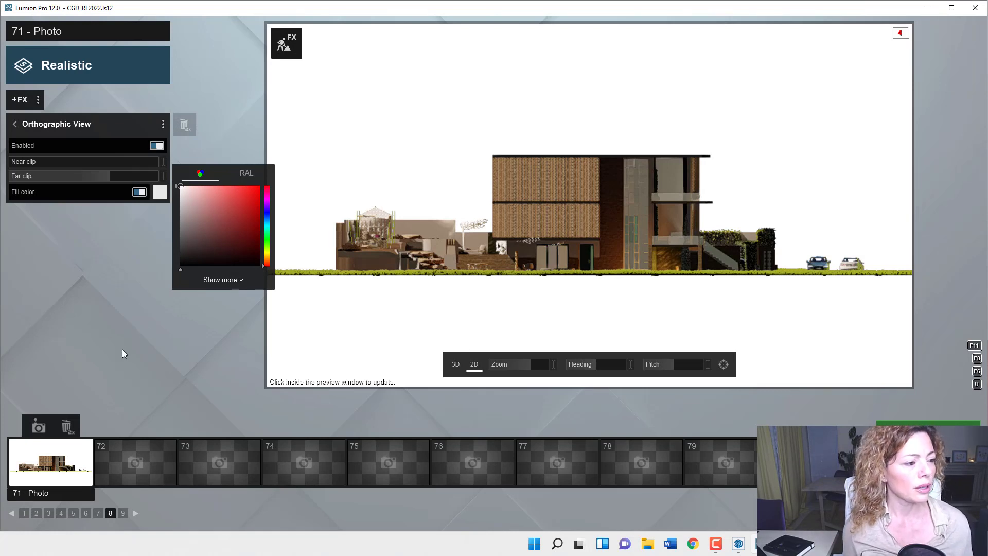
{"action": "left_click", "coordinate": [133, 296]}
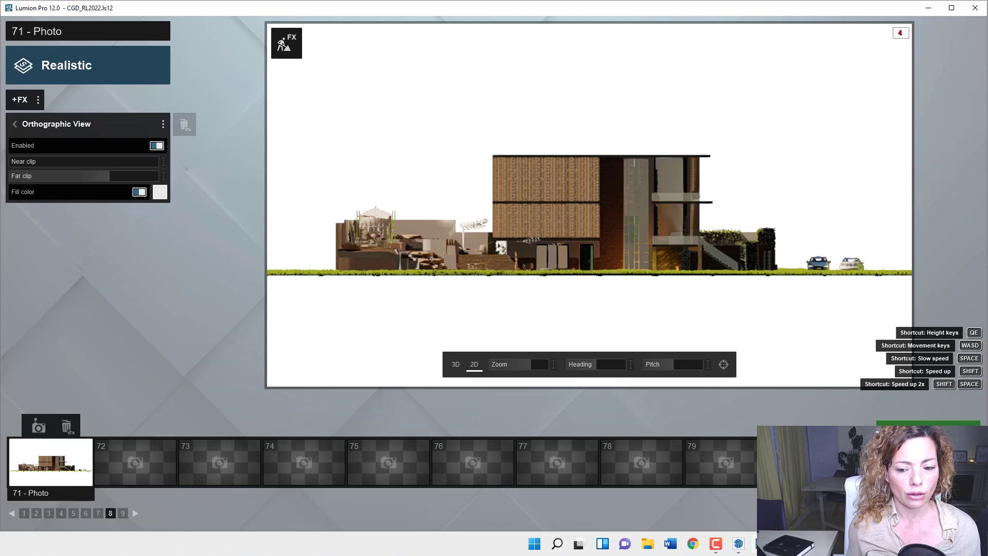
- Show the trees and plants around the house in the elevation preview
{"action": "key", "text": "F5"}
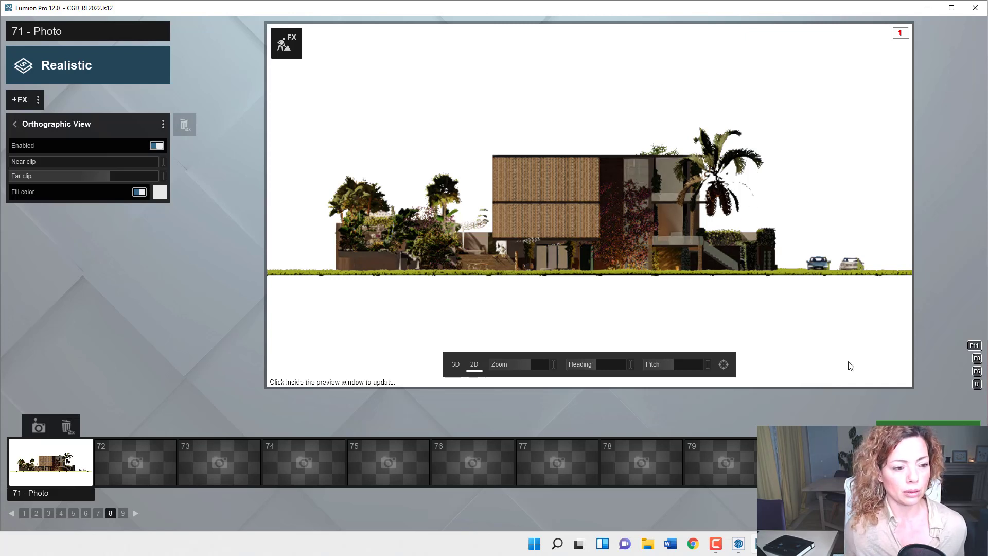
- Return to the build scene and move the clip plane a little outward from the front of the house
{"action": "mouse_move", "coordinate": [767, 460]}
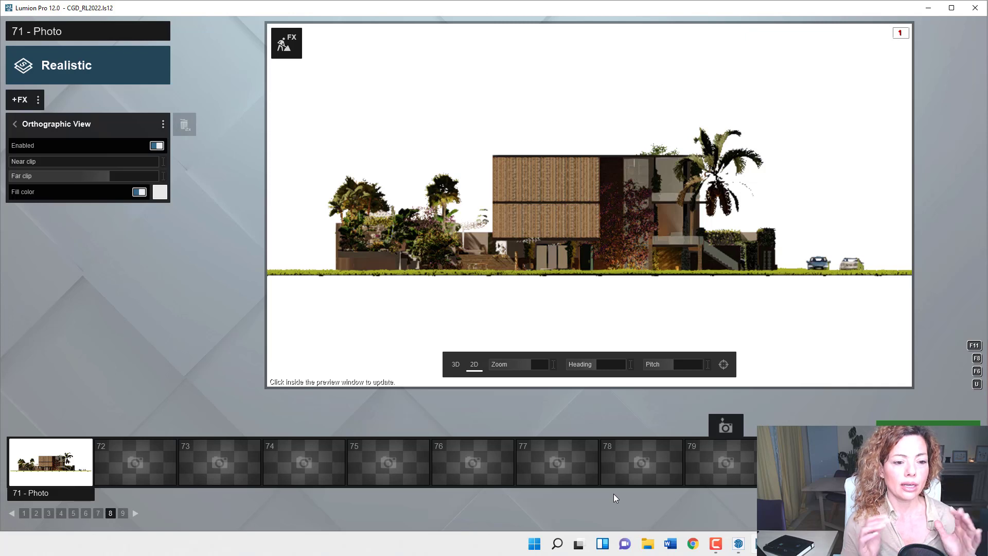
{"action": "left_click", "coordinate": [568, 475]}
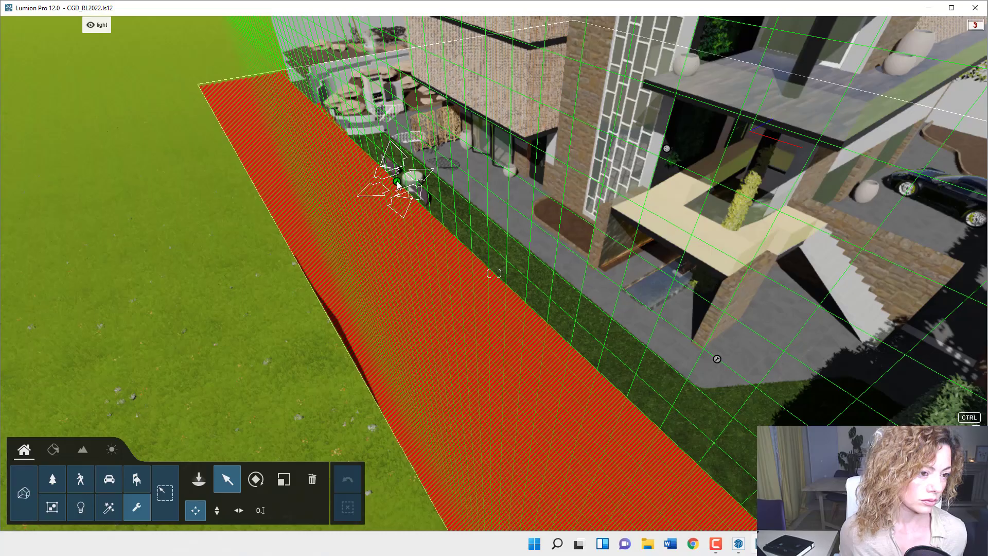
{"action": "left_click_drag", "start_coordinate": [395, 188], "coordinate": [355, 201]}
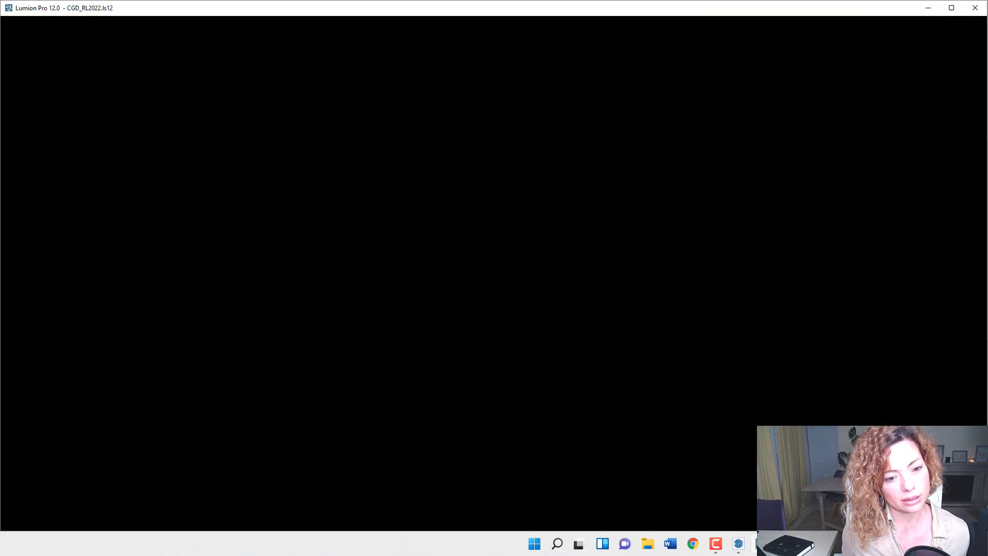
- Show the "vegetation in 2" and "trees out" layers in the build scene
{"action": "right_click_drag", "start_coordinate": [365, 225], "coordinate": [468, 209]}
{"action": "right_click_drag", "start_coordinate": [407, 211], "coordinate": [433, 197]}
{"action": "key", "text": "s"}
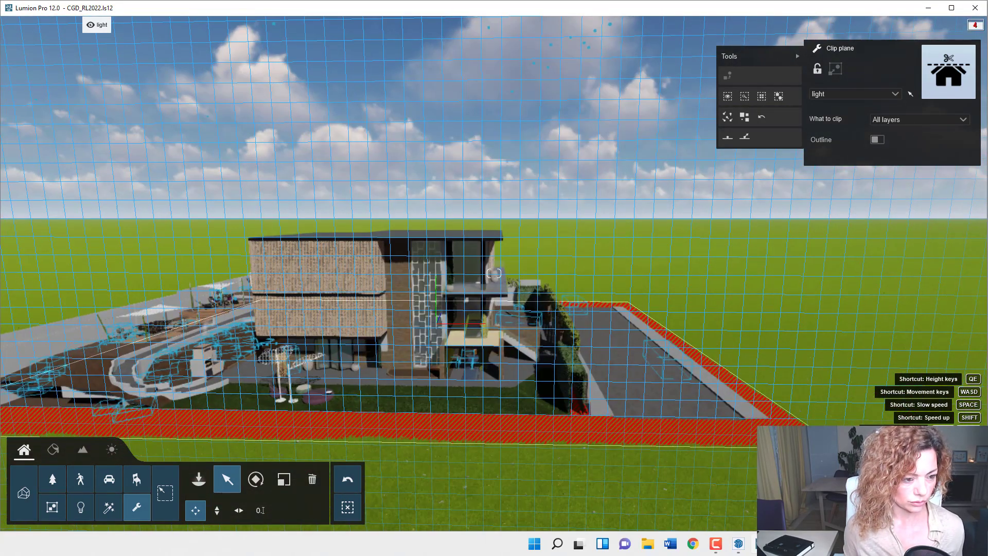
{"action": "mouse_move", "coordinate": [113, 34]}
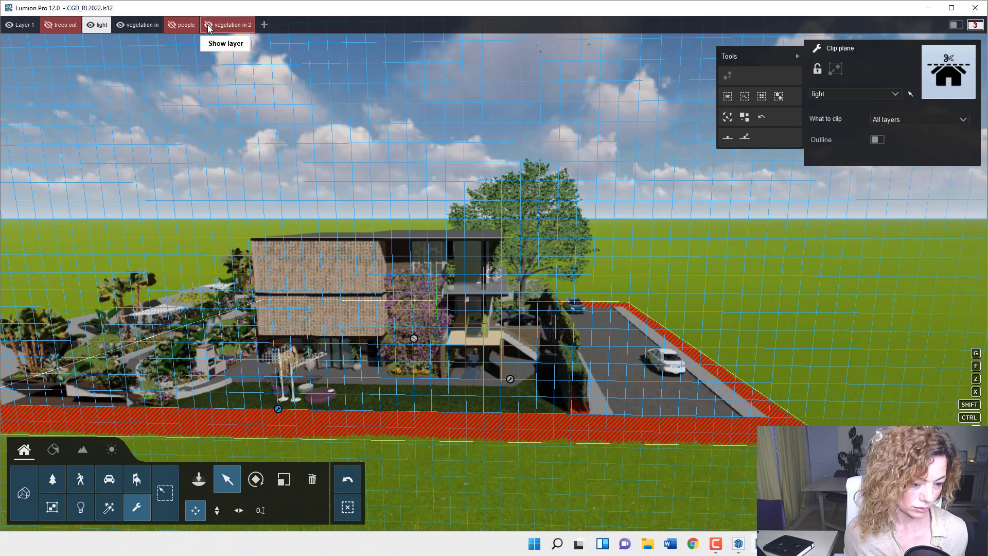
{"action": "left_click", "coordinate": [209, 26]}
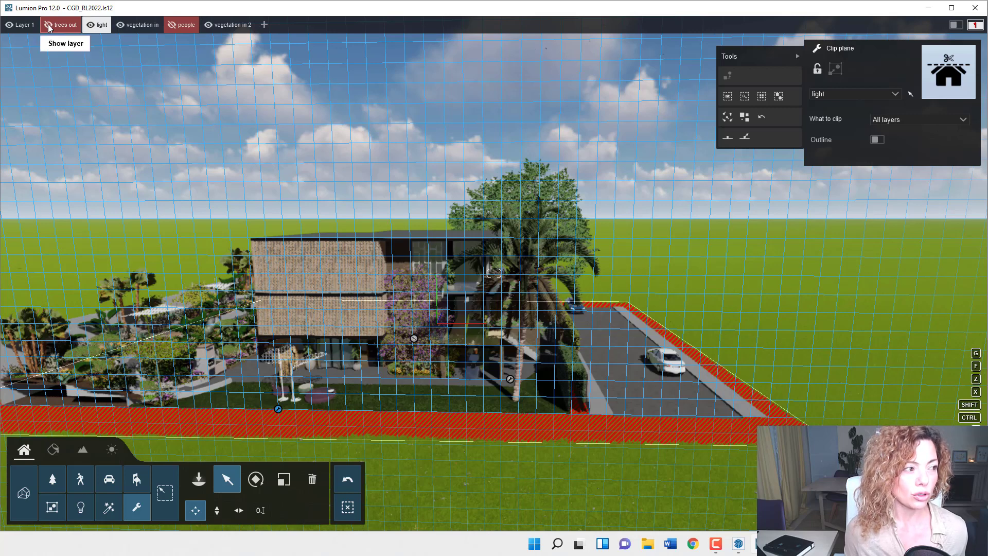
{"action": "left_click", "coordinate": [50, 26]}
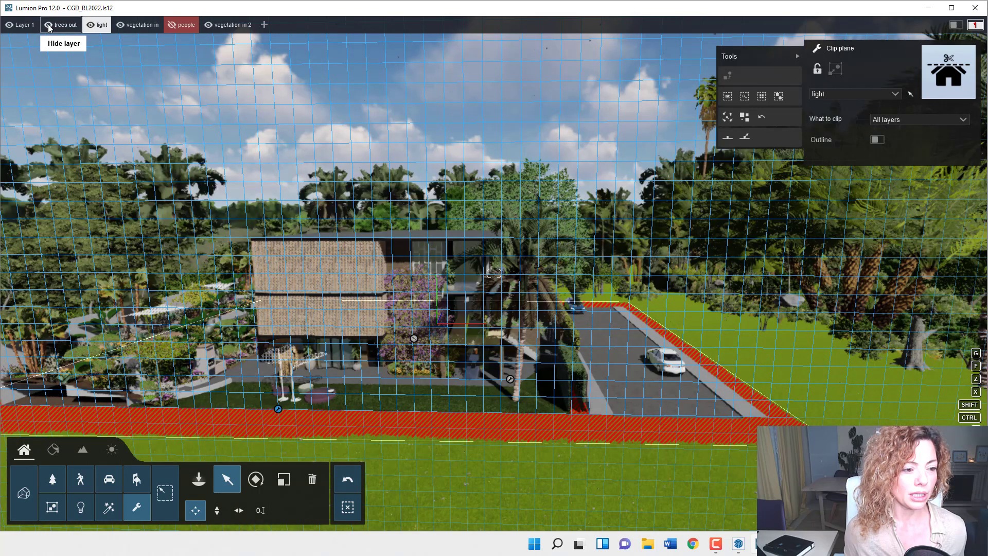